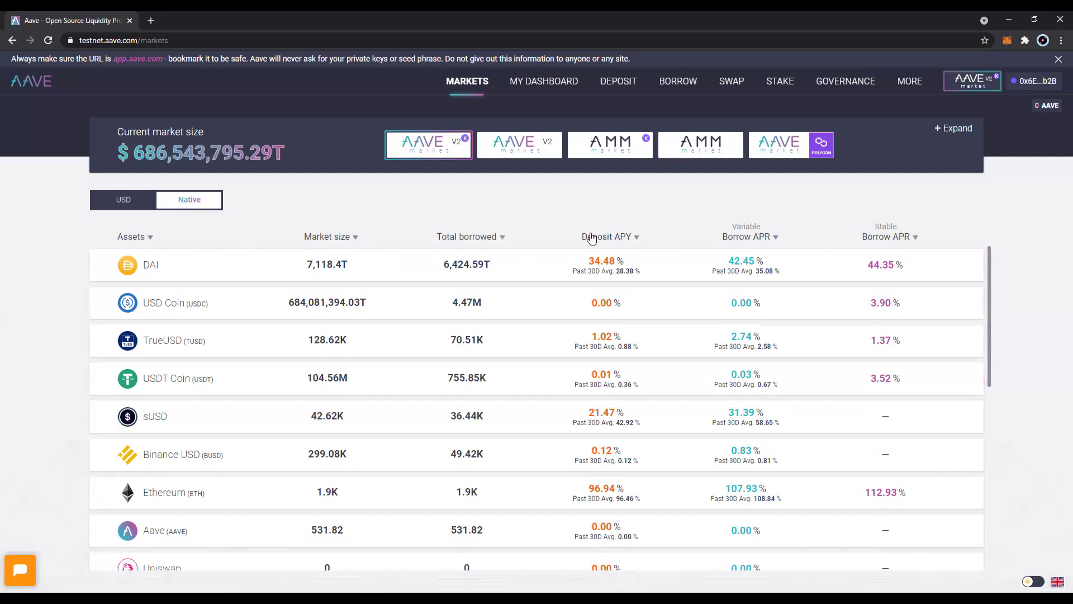
# Sort the market assets by deposit APY from highest to lowest and look over the resulting list.
pyautogui.click(621, 238)
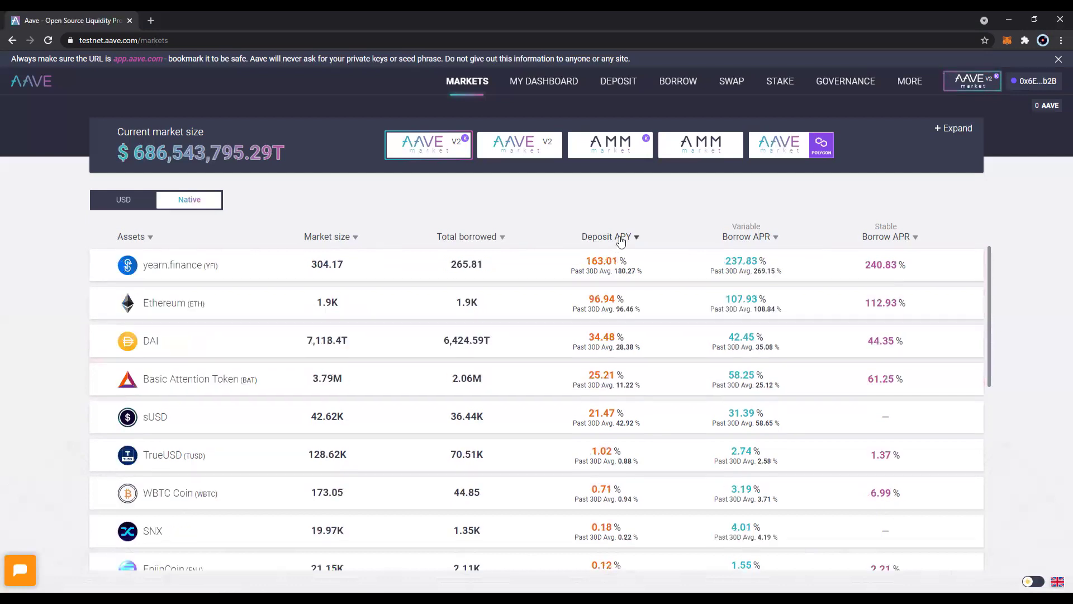
pyautogui.click(621, 238)
pyautogui.click(621, 238)
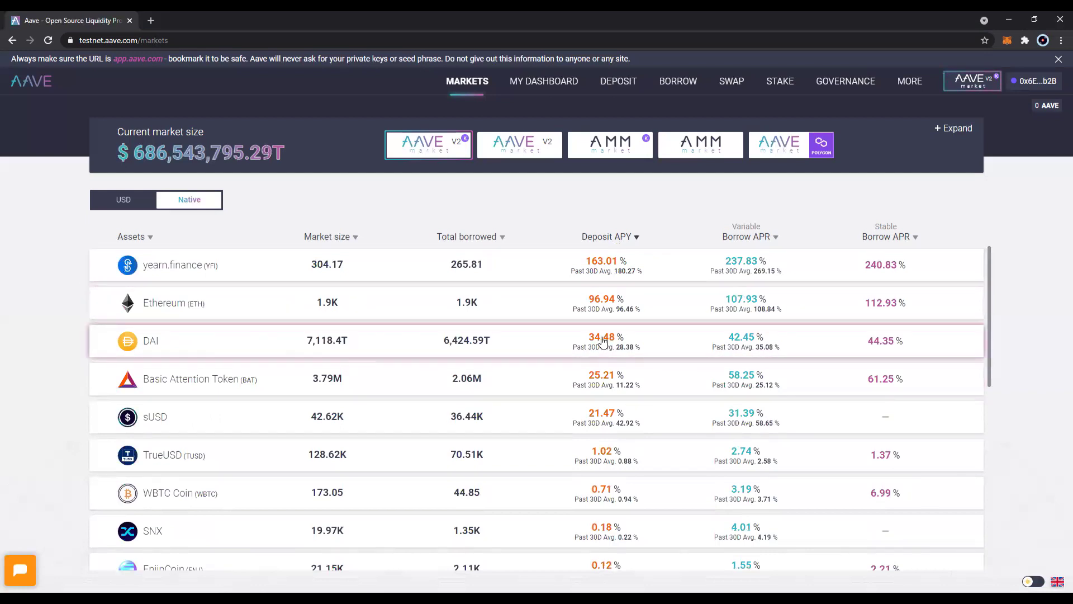
pyautogui.scroll(-1, 604, 349)
pyautogui.scroll(1, 609, 351)
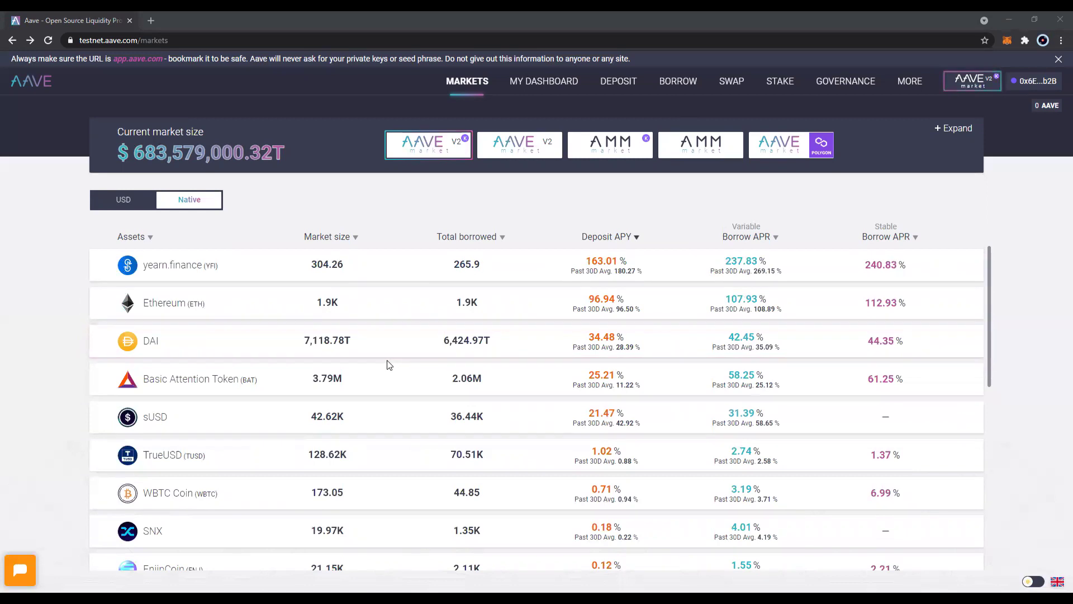
# Open the DAI reserve overview and check the wallet balance available for deposit.
pyautogui.click(147, 342)
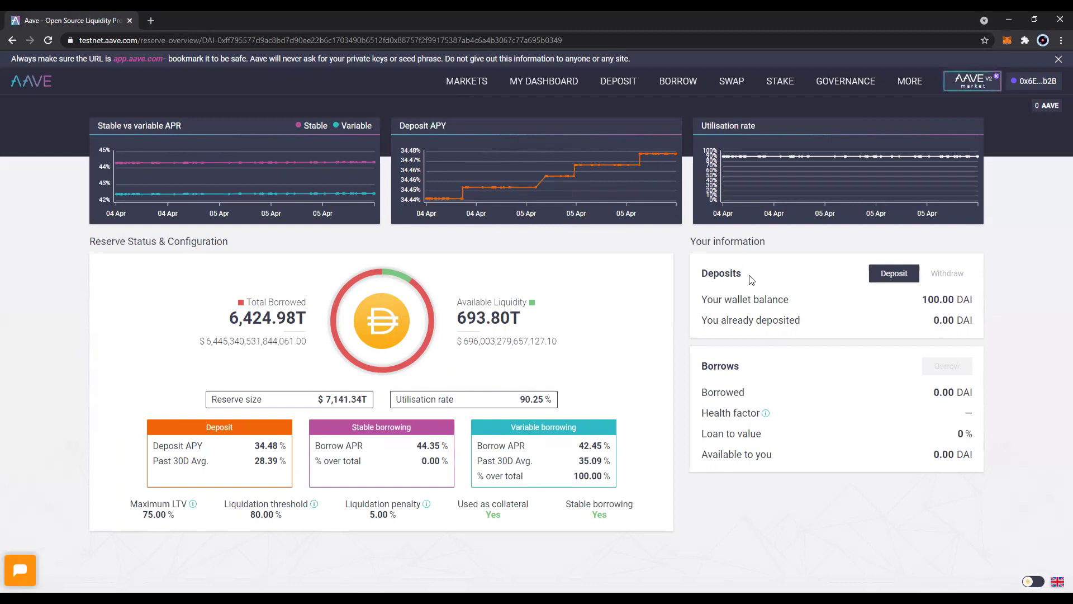
pyautogui.moveTo(699, 303); pyautogui.dragTo(958, 303)
pyautogui.doubleClick(939, 299)
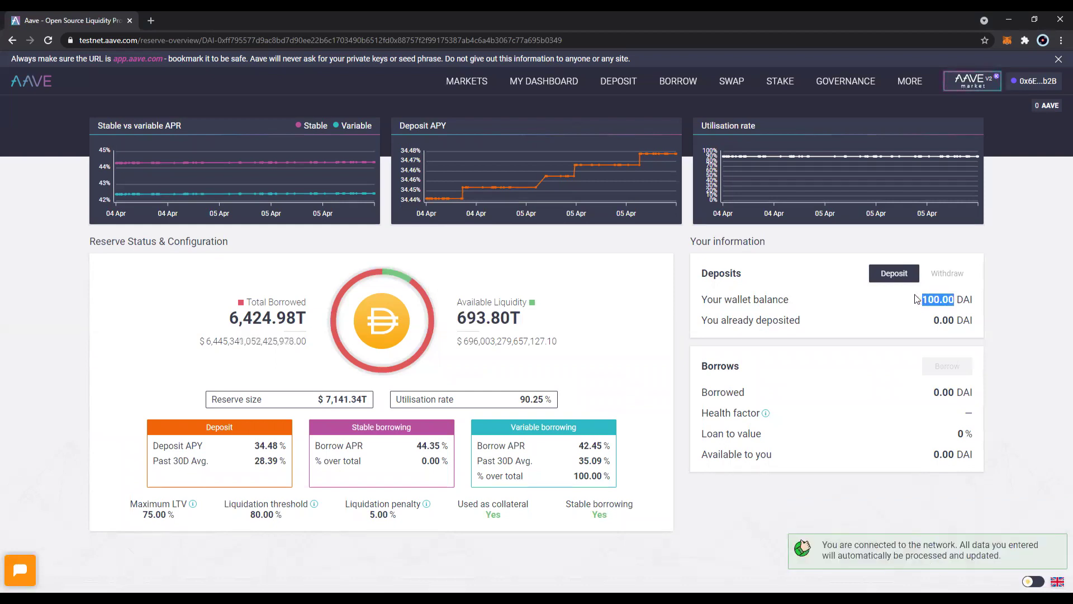
pyautogui.click(760, 331)
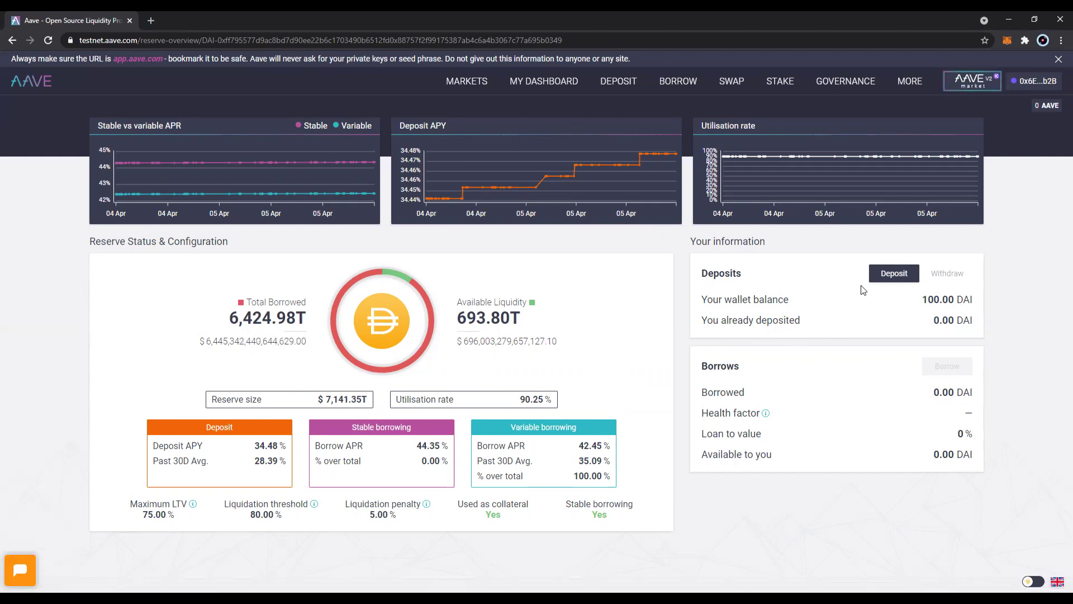
# Start a DAI deposit, set the amount to 100, and continue to the deposit overview.
pyautogui.click(894, 273)
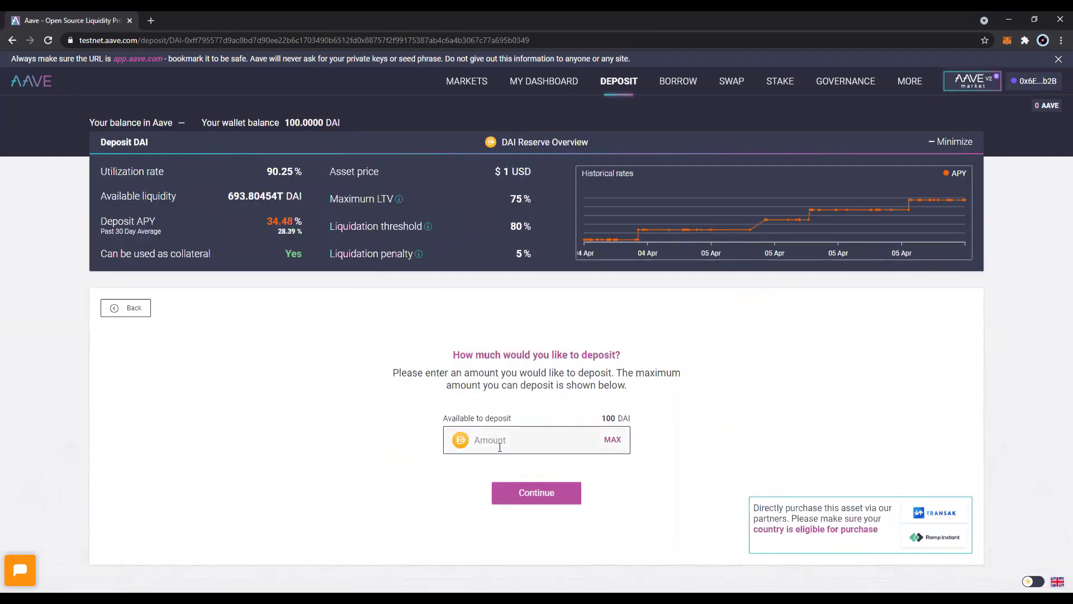
pyautogui.click(610, 440)
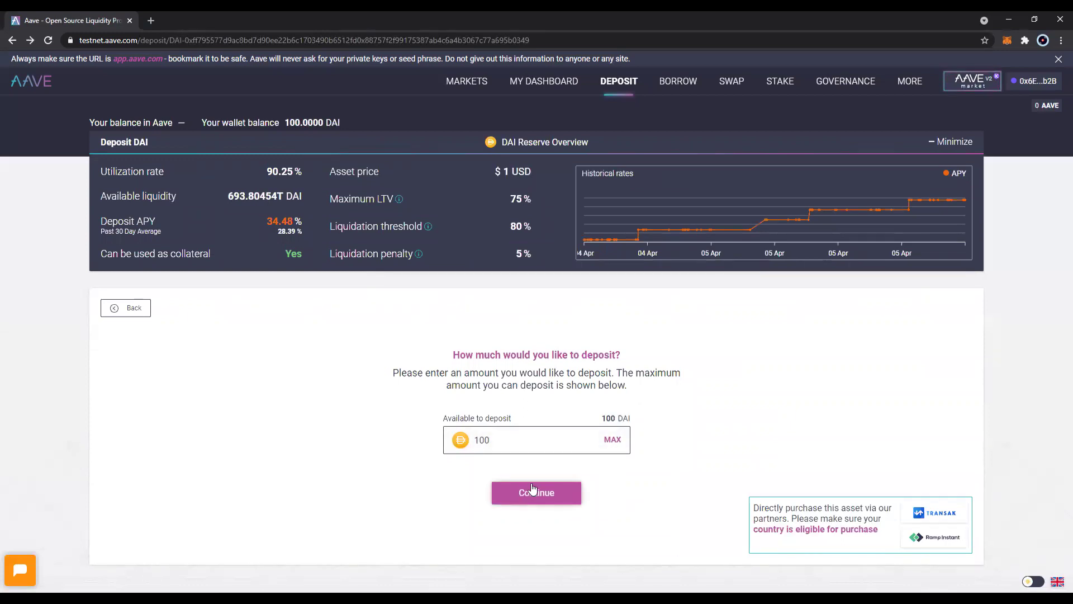
pyautogui.moveTo(497, 444); pyautogui.dragTo(457, 446)
pyautogui.write('100')
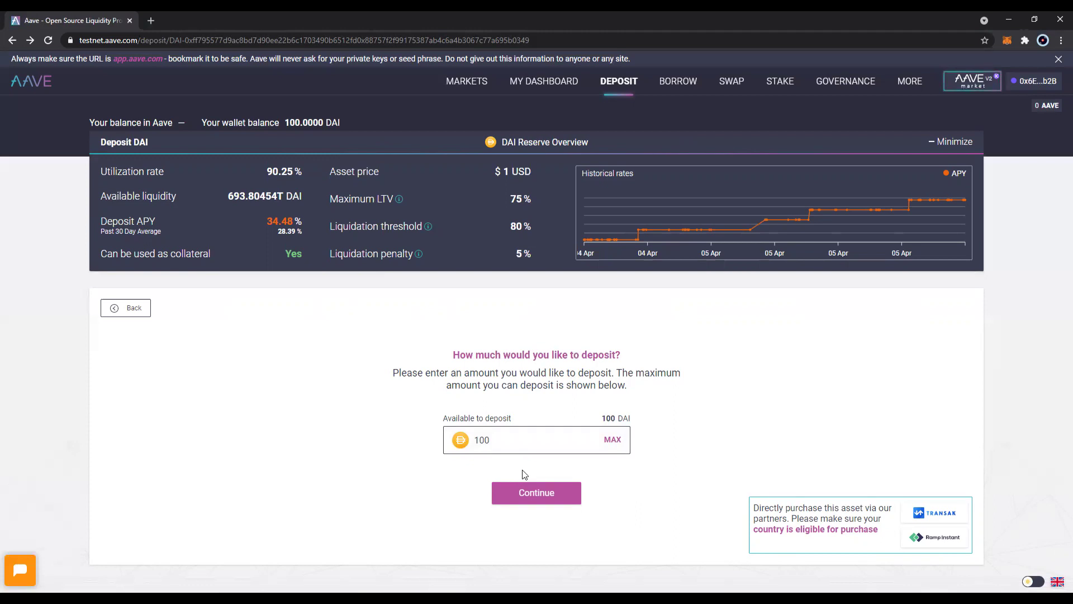
pyautogui.click(540, 492)
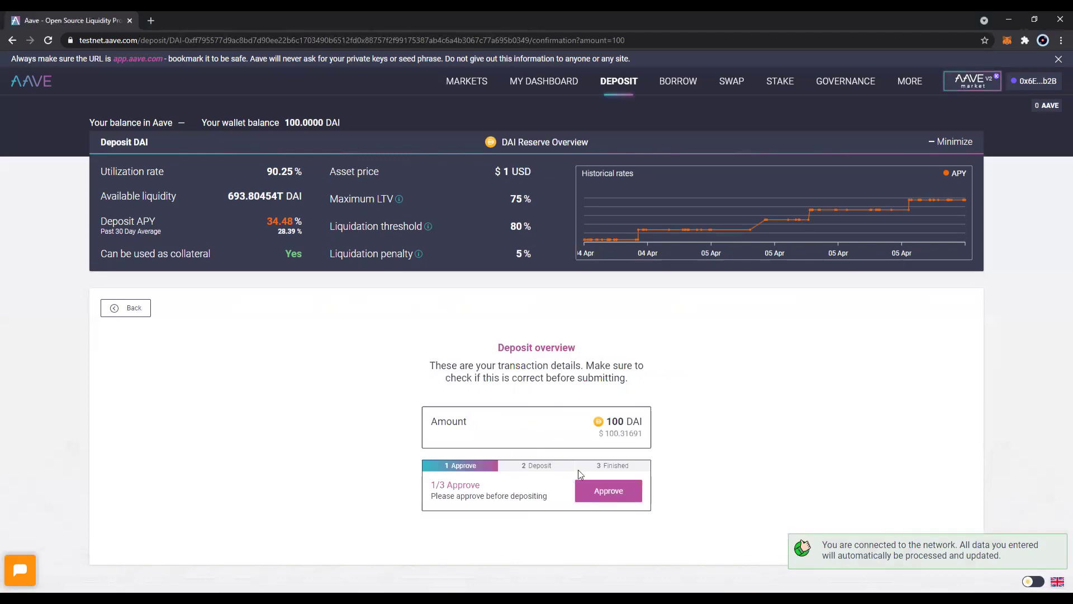
# Approve DAI spending in MetaMask with a custom spending limit of 100 and check the approval's status.
pyautogui.click(622, 494)
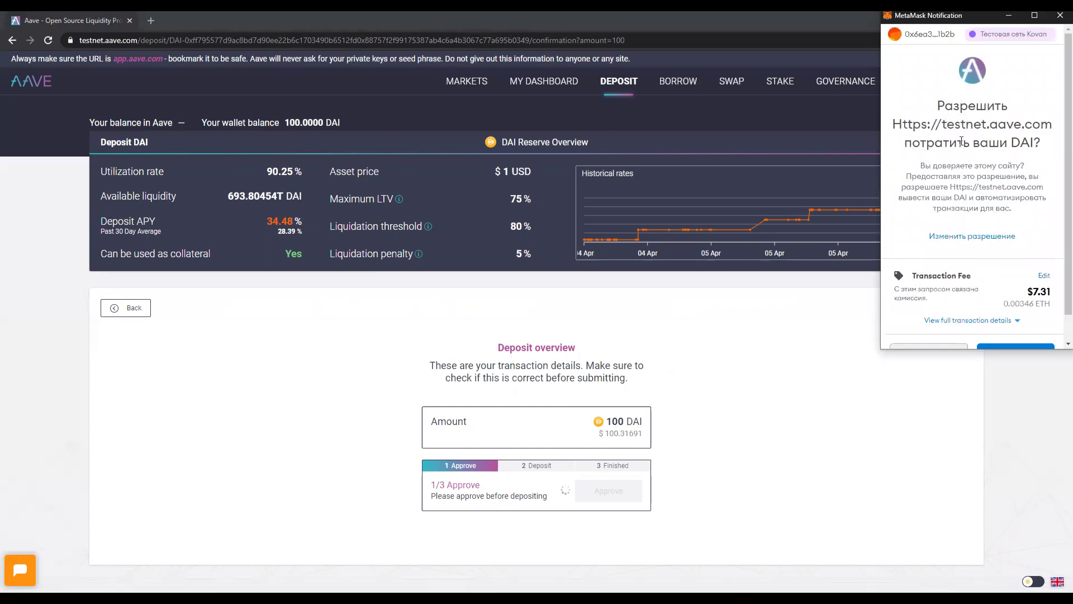
pyautogui.scroll(-1, 962, 142)
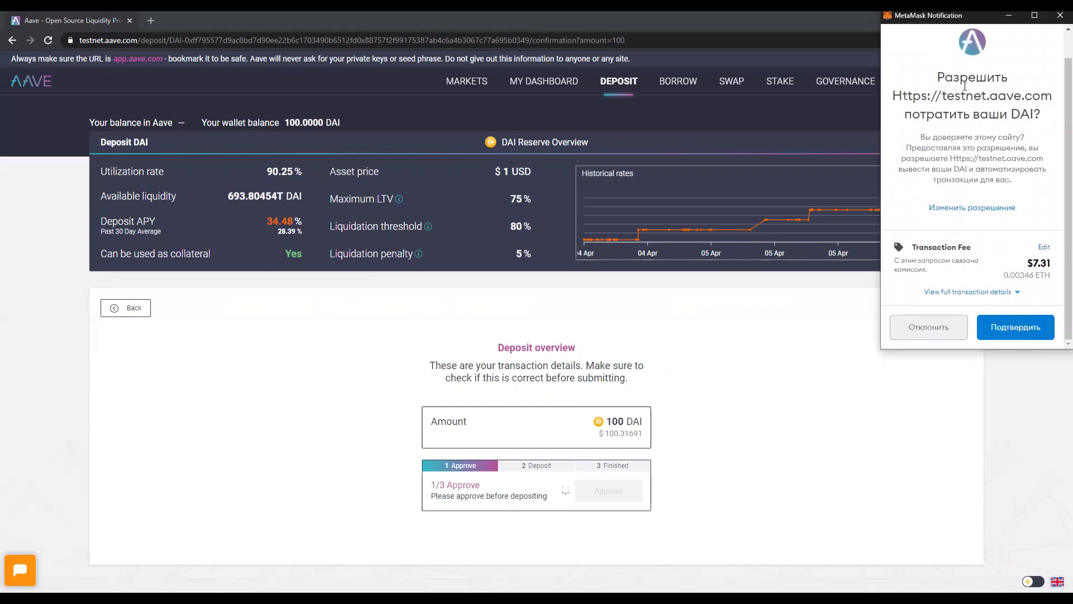
pyautogui.click(971, 207)
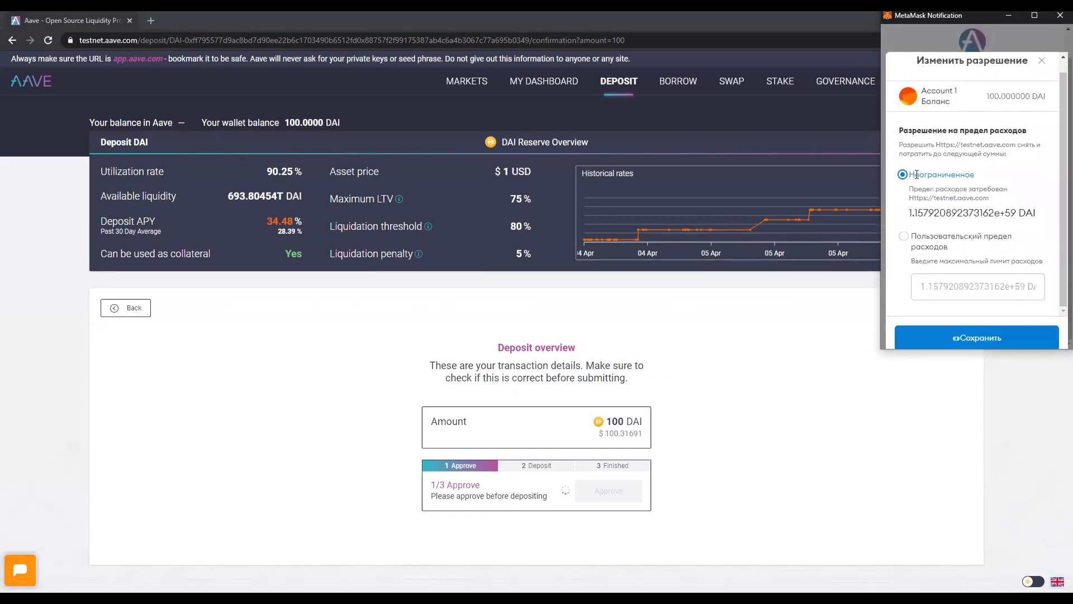
pyautogui.doubleClick(951, 173)
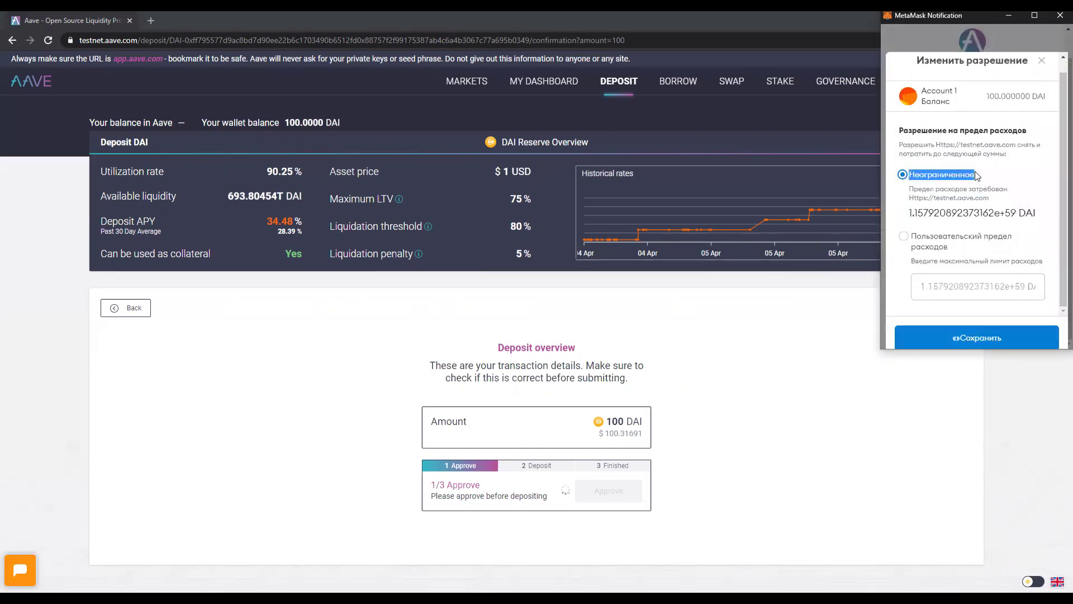
pyautogui.click(939, 196)
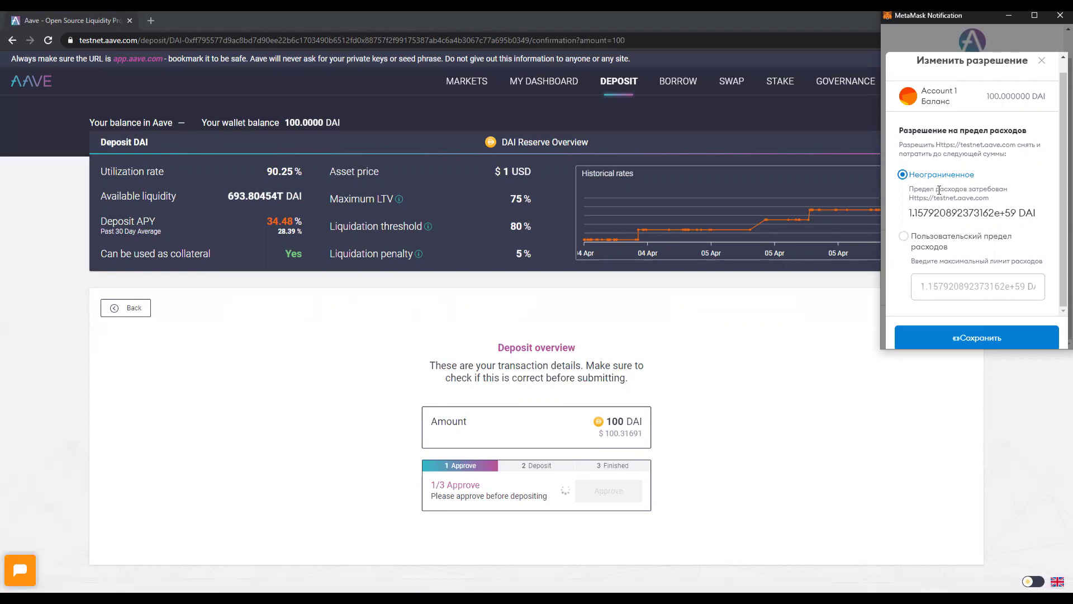
pyautogui.click(907, 238)
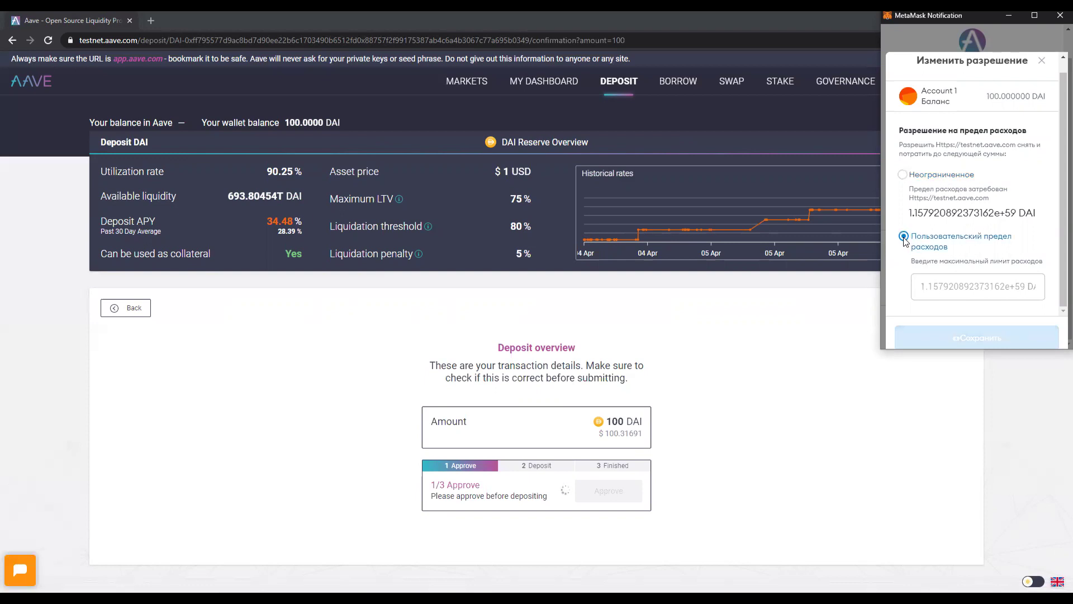
pyautogui.click(930, 287)
pyautogui.write('100')
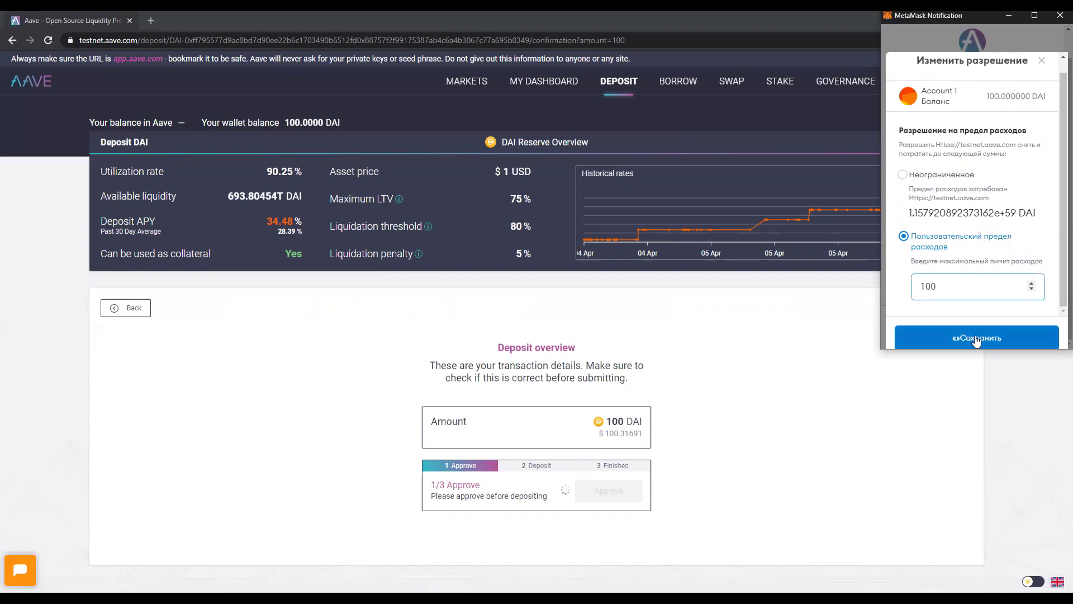
pyautogui.click(976, 339)
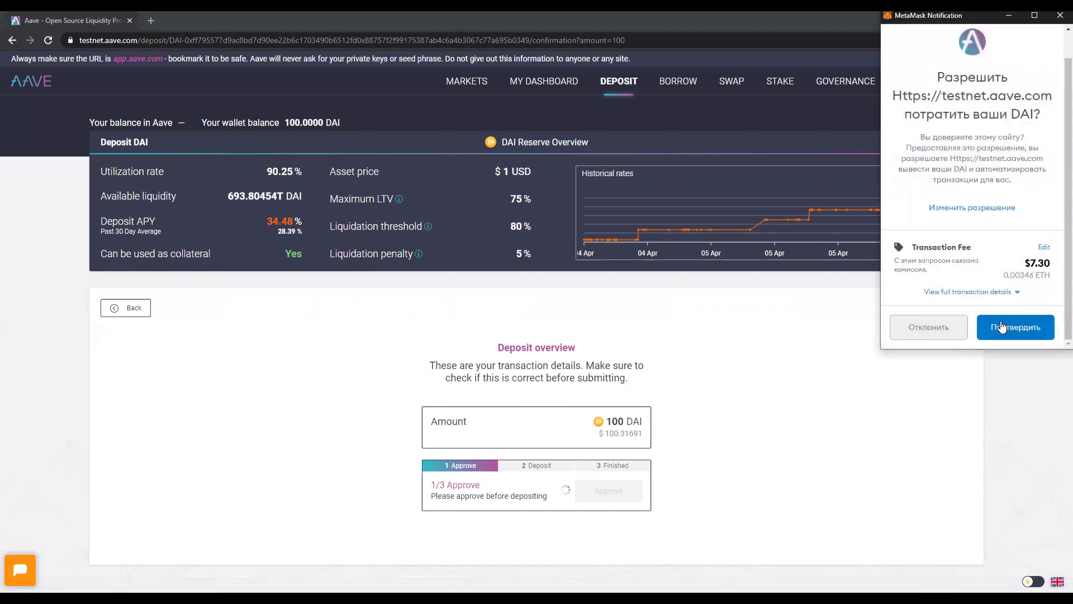
pyautogui.click(1009, 330)
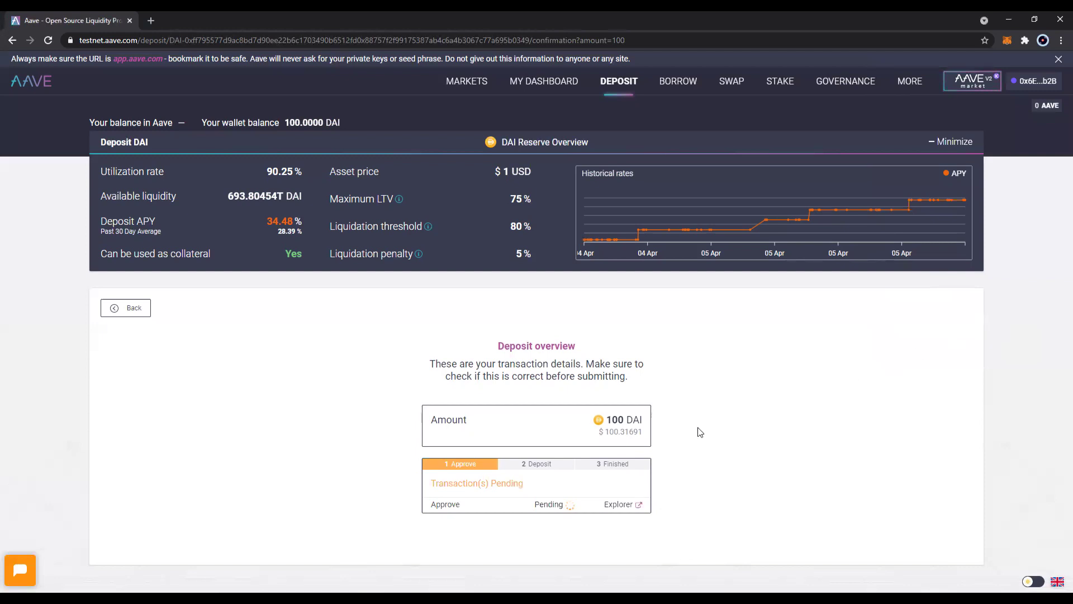
pyautogui.moveTo(522, 484); pyautogui.dragTo(490, 485)
pyautogui.click(552, 486)
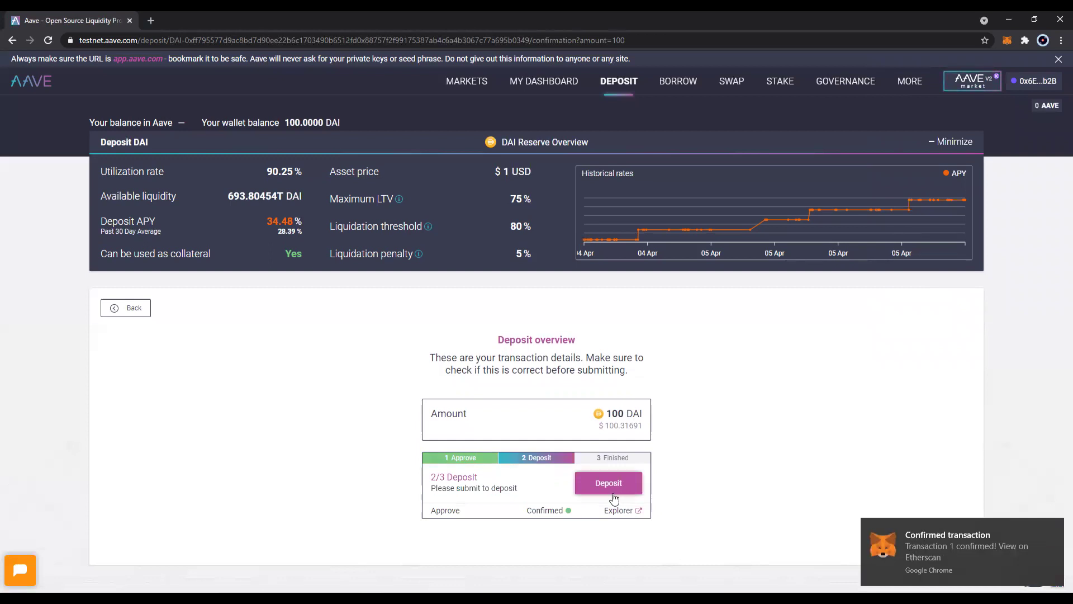
# Submit the 100 DAI deposit, review its gas fee and total in MetaMask, and confirm the transaction.
pyautogui.click(596, 484)
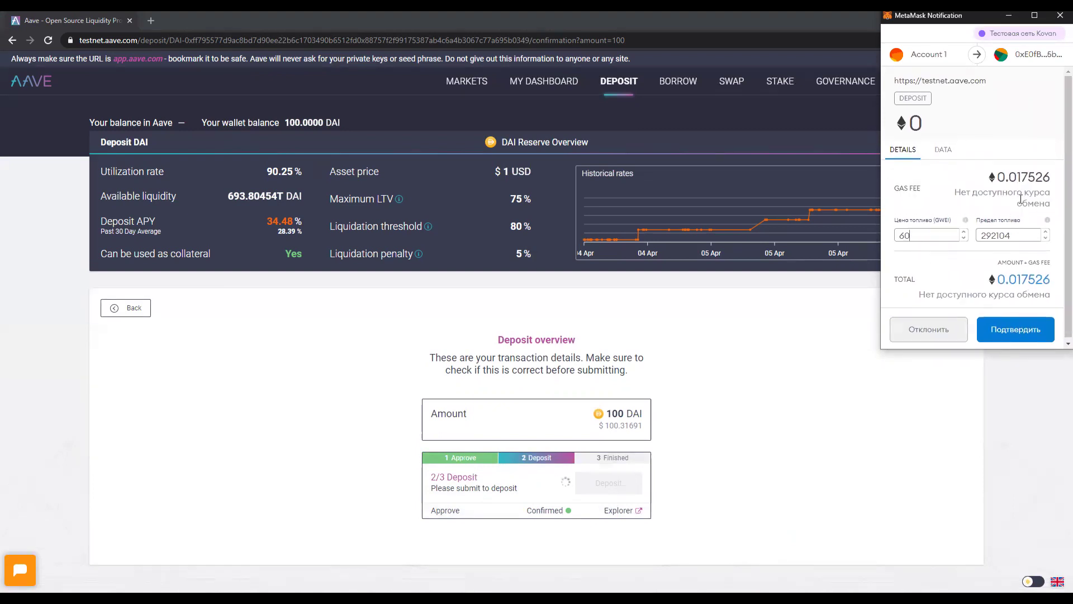
pyautogui.tripleClick(960, 192)
pyautogui.scroll(-1, 989, 274)
pyautogui.click(957, 293)
pyautogui.moveTo(957, 293); pyautogui.dragTo(1054, 295)
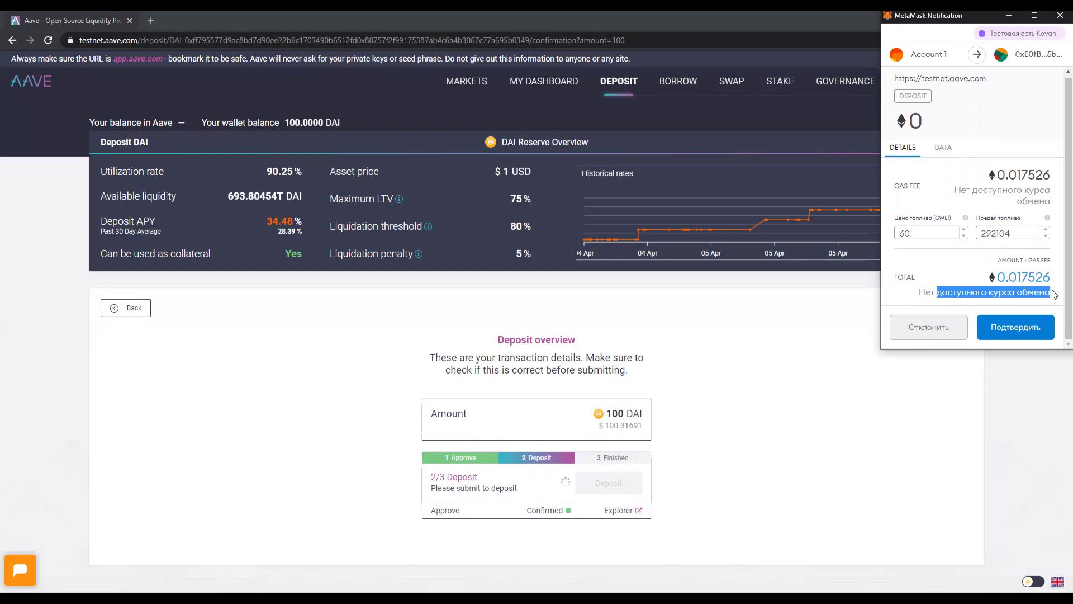
pyautogui.click(966, 292)
pyautogui.click(1014, 326)
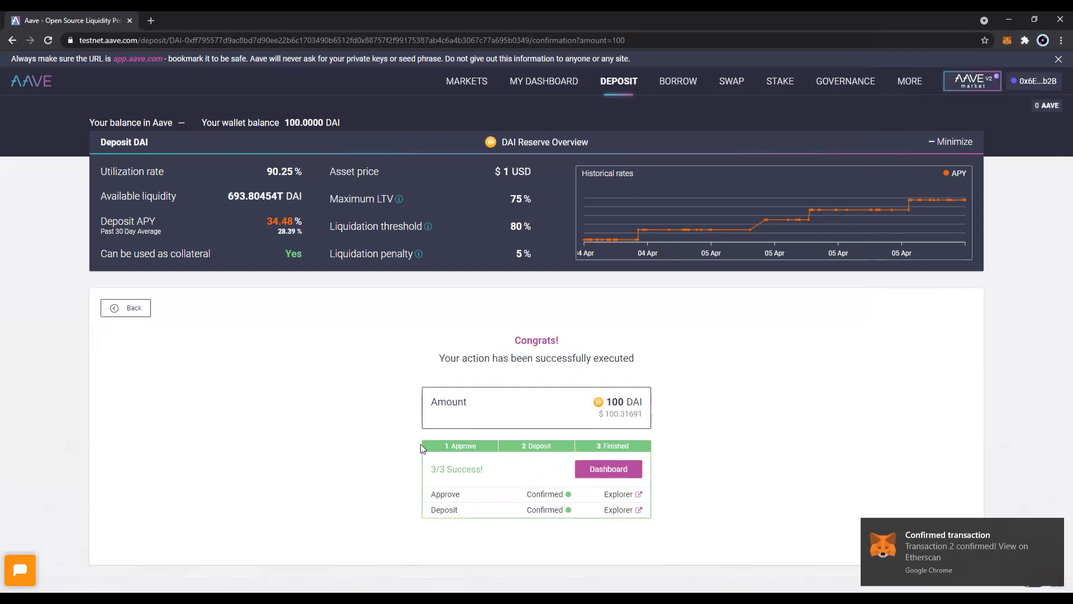
pyautogui.moveTo(482, 472)
pyautogui.mouseDown()
pyautogui.moveTo(459, 472)
pyautogui.moveTo(468, 474)
pyautogui.mouseUp()
pyautogui.click(506, 479)
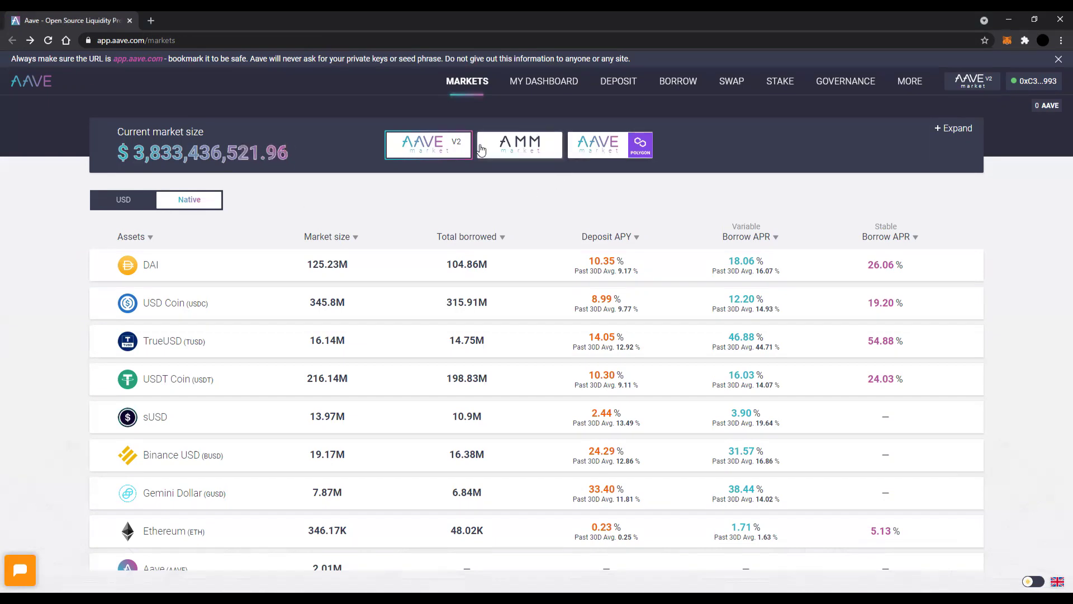
# On app.aave.com, prepare a DAI deposit of the maximum 6 DAI, check its approximate transaction cost, and continue to the overview.
pyautogui.click(347, 270)
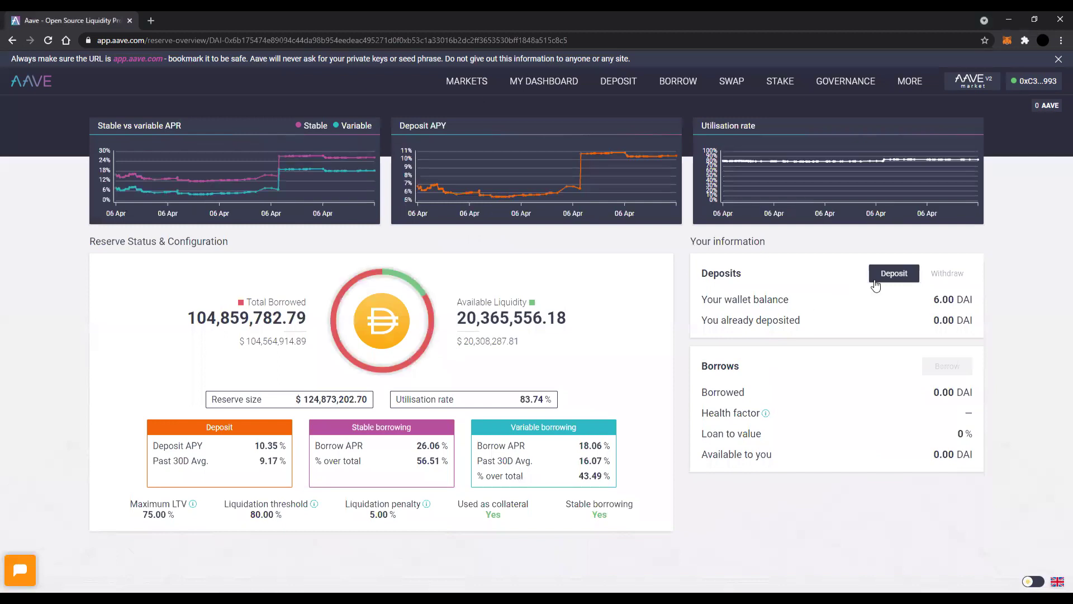
pyautogui.click(894, 273)
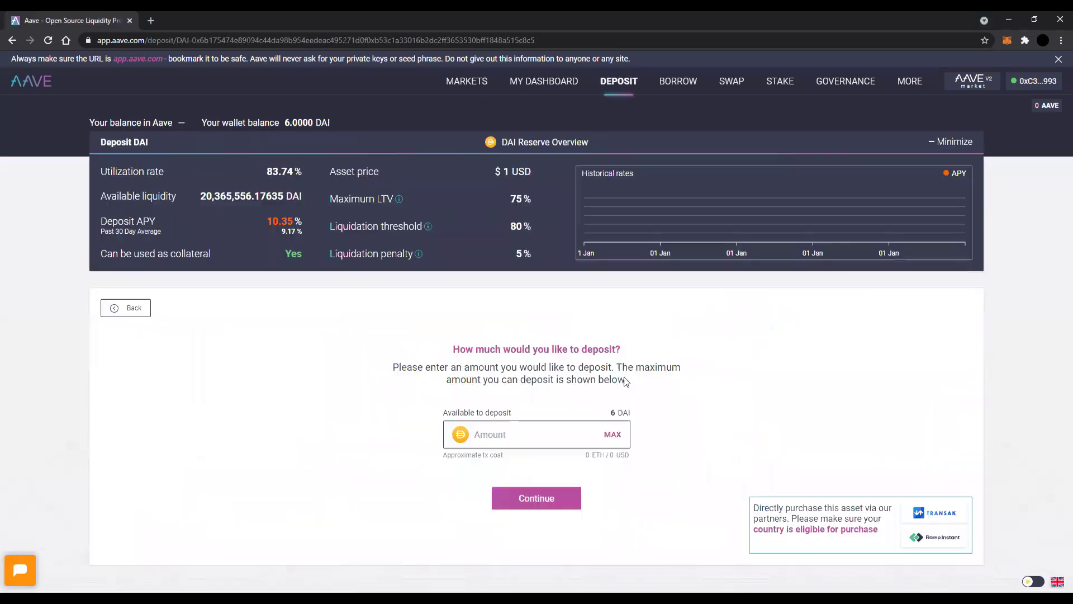
pyautogui.click(613, 439)
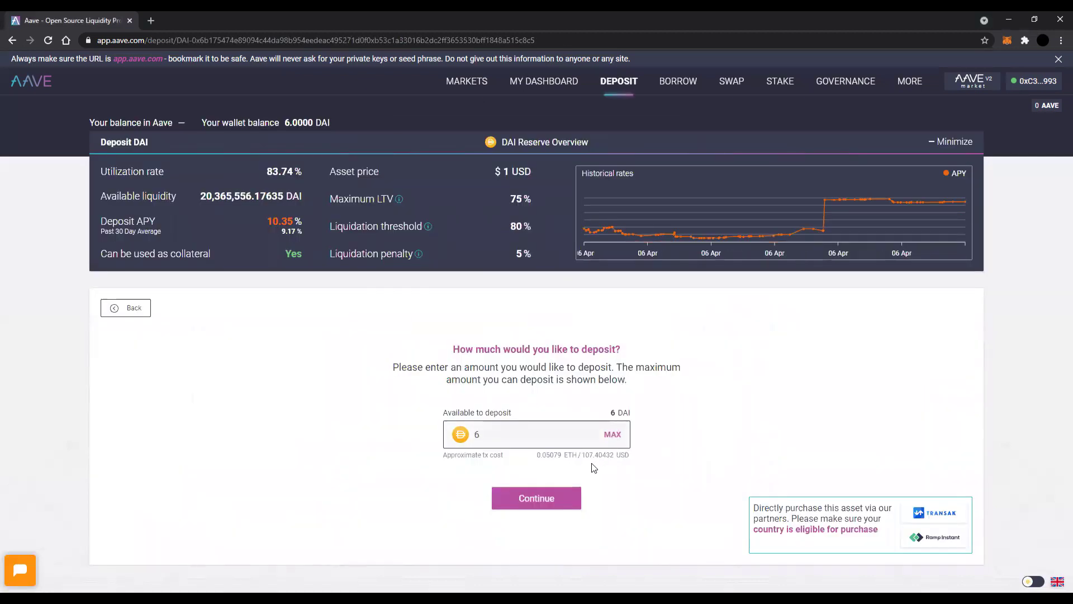
pyautogui.moveTo(538, 457); pyautogui.dragTo(625, 456)
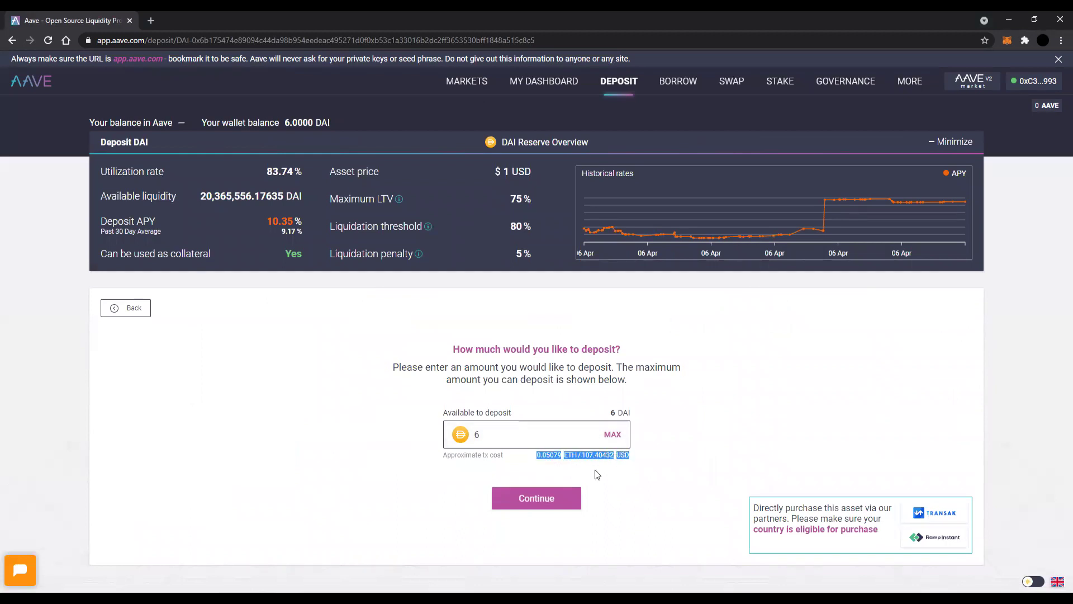
pyautogui.click(550, 497)
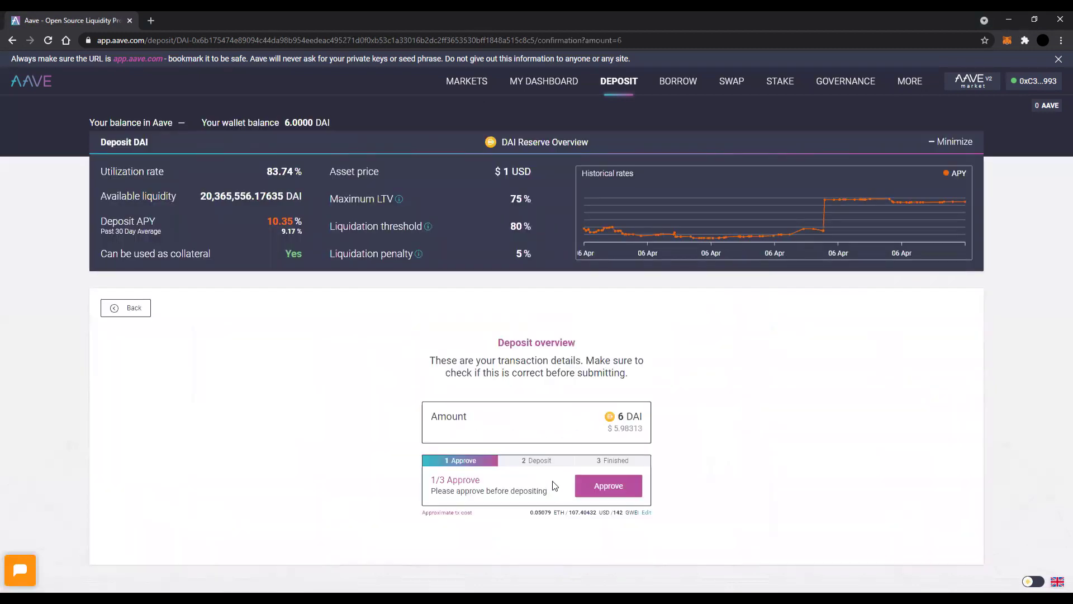
# Set a manual gas price of 1422 in the deposit's gas settings and follow the gasnow.org reference.
pyautogui.click(647, 513)
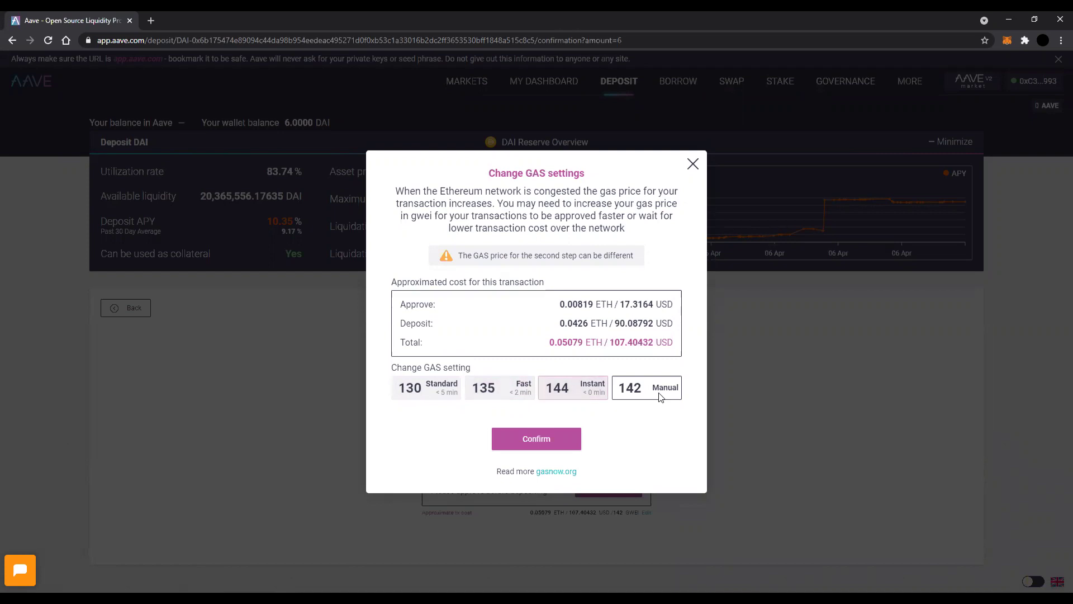
pyautogui.moveTo(643, 388); pyautogui.dragTo(622, 389)
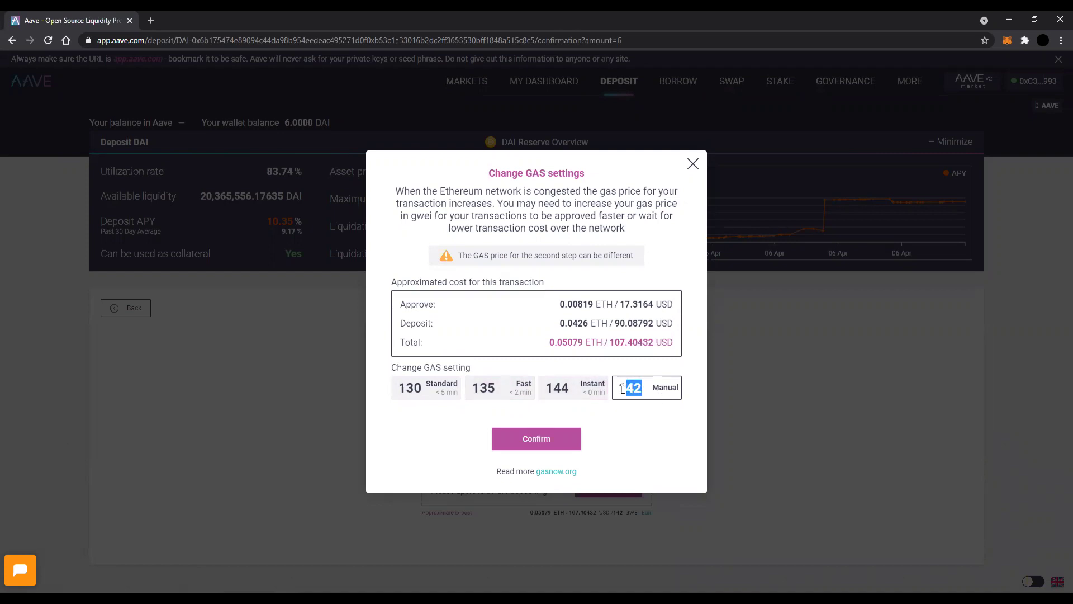
pyautogui.write('422')
pyautogui.click(647, 430)
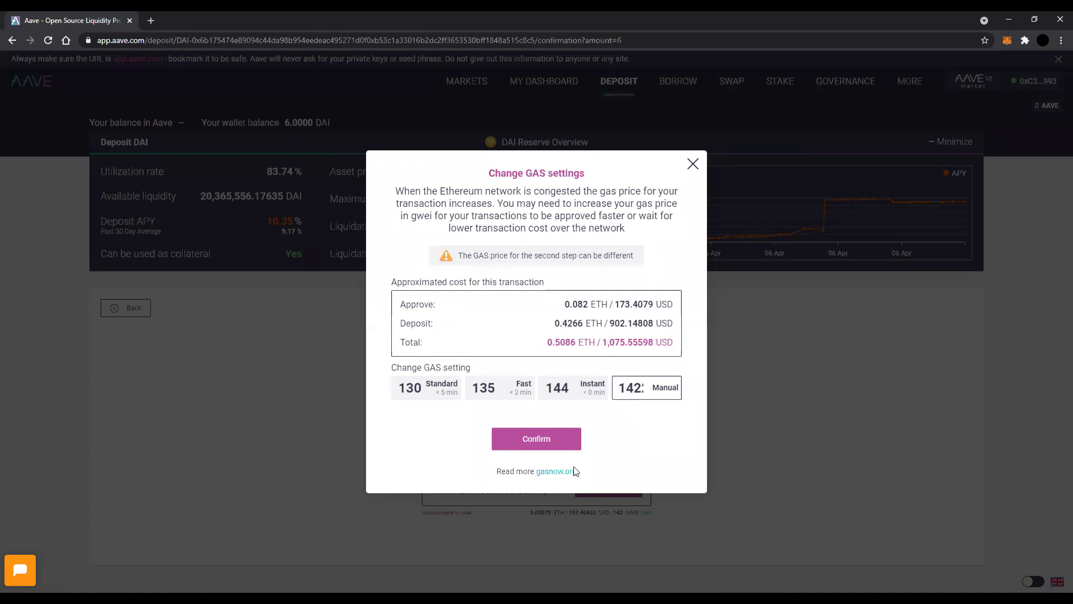
pyautogui.click(563, 472)
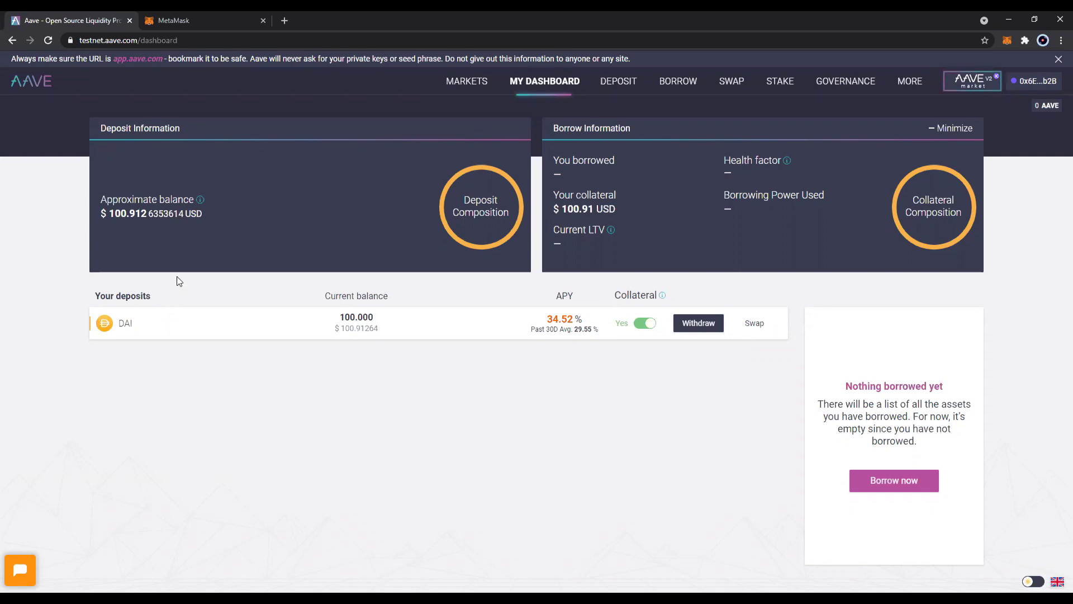
# Examine the deposits on the testnet dashboard and read the explanation of the approximate balance.
pyautogui.moveTo(159, 296); pyautogui.dragTo(97, 295)
pyautogui.click(130, 366)
pyautogui.click(200, 201)
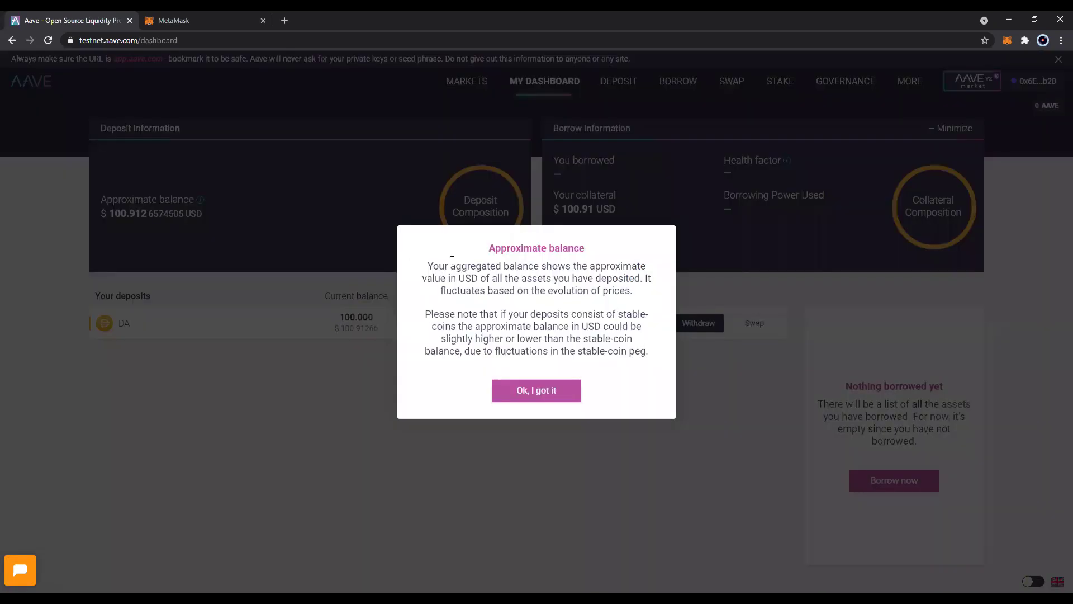
pyautogui.moveTo(431, 266); pyautogui.dragTo(646, 351)
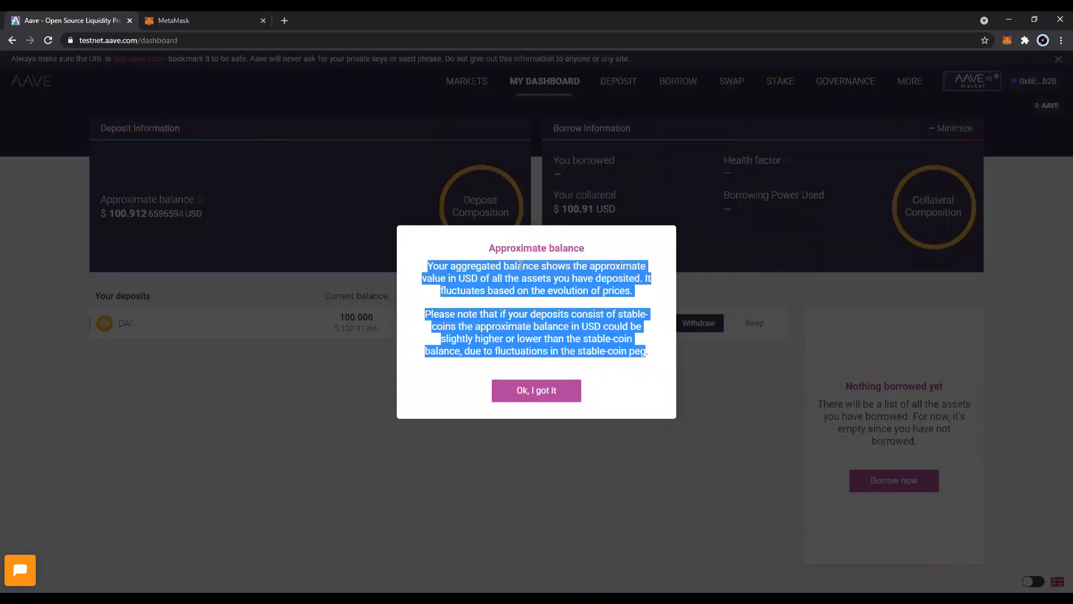
# Dismiss the approximate balance explanation and open the MetaMask wallet in its expanded full-page view.
pyautogui.moveTo(485, 253); pyautogui.dragTo(545, 248)
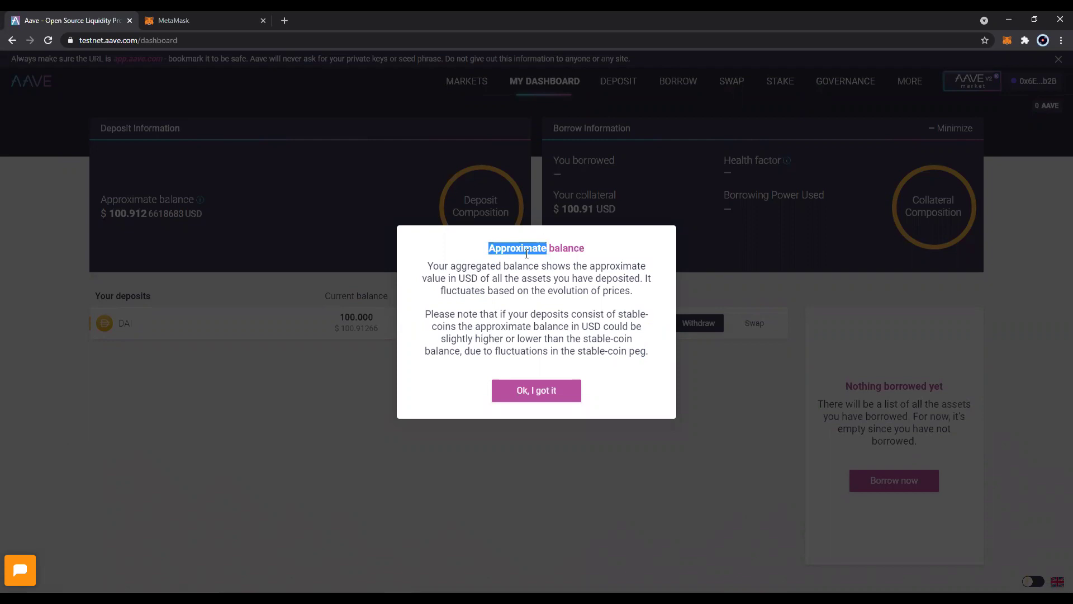
pyautogui.click(537, 390)
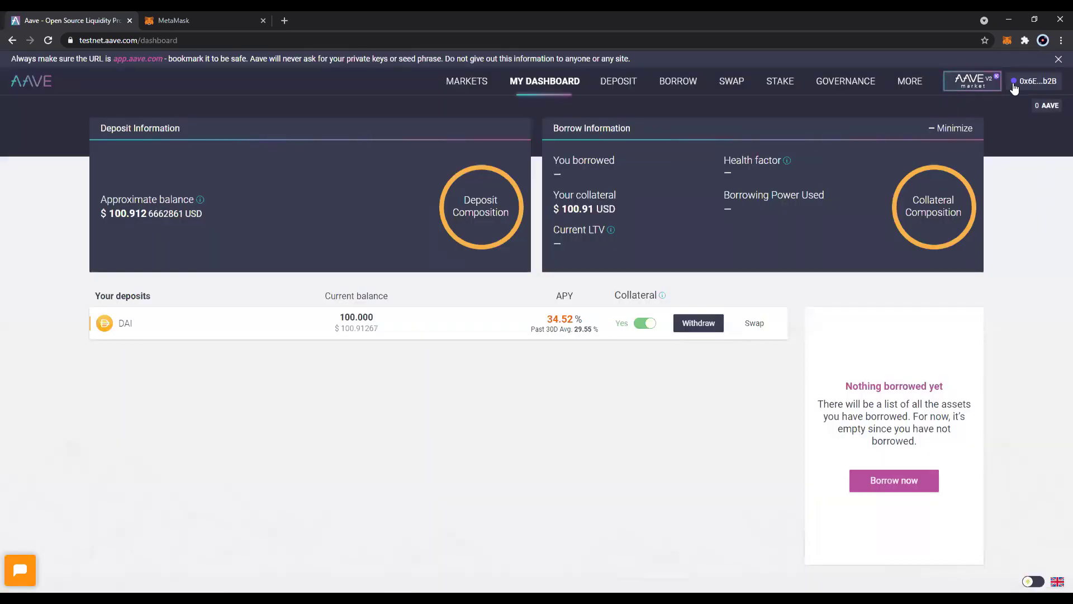
pyautogui.click(1007, 40)
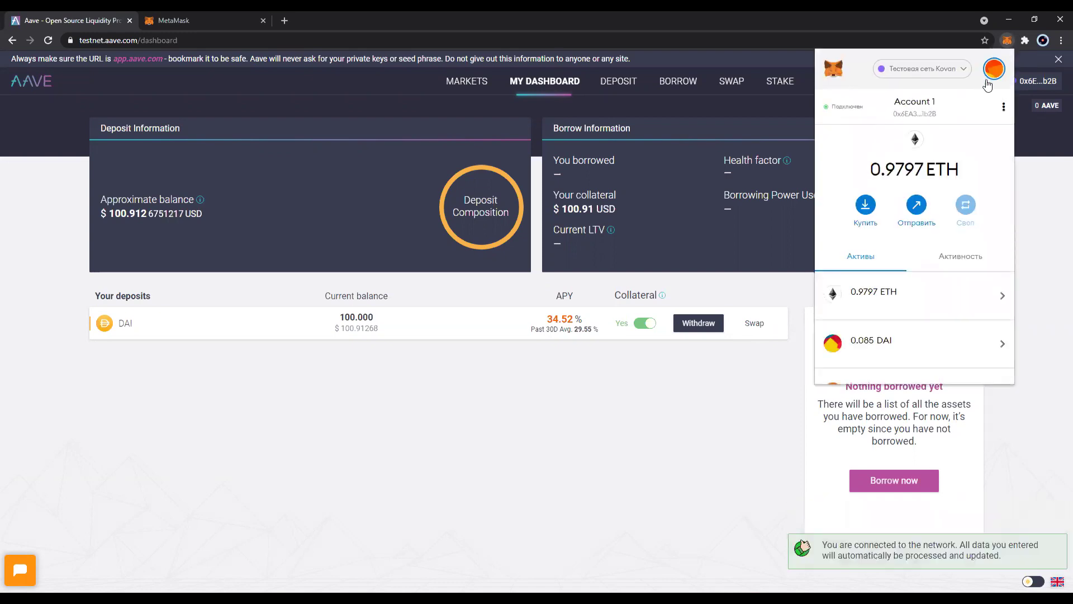
pyautogui.click(1004, 107)
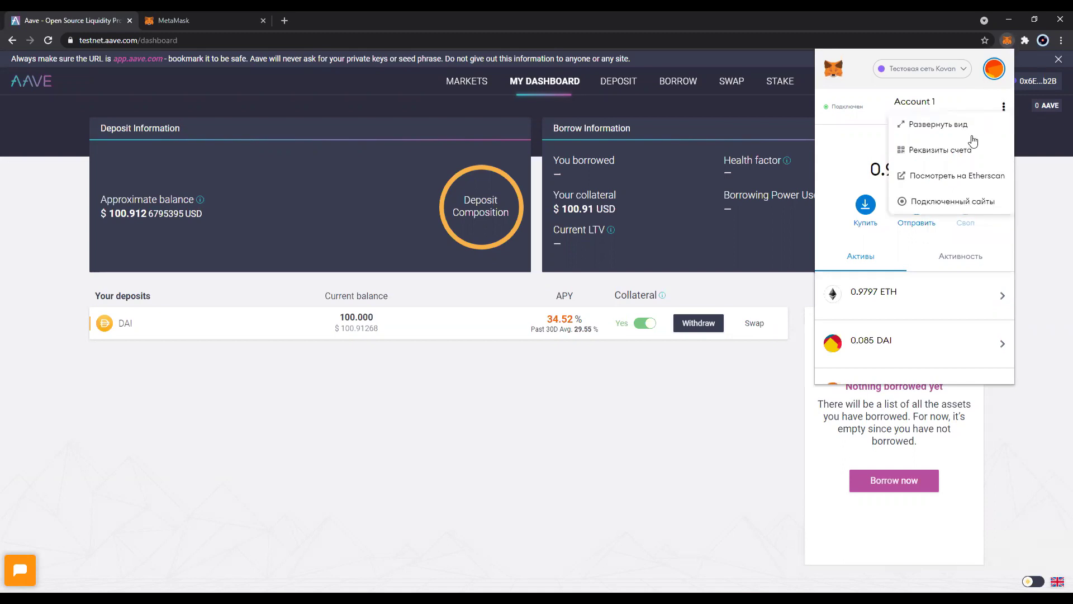
pyautogui.click(971, 130)
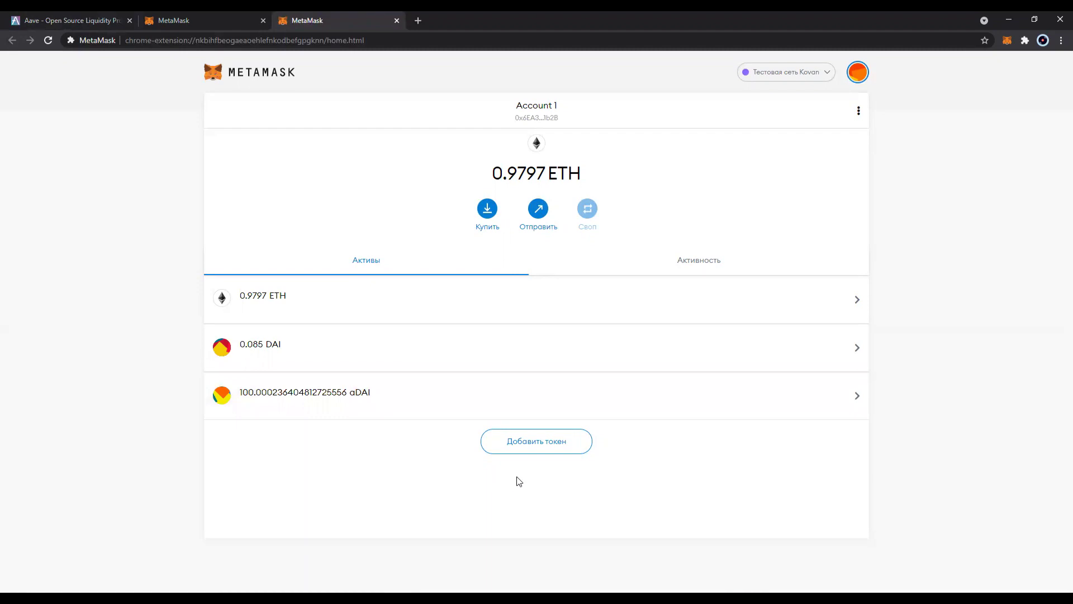
# Look at the form for adding tokens, cancel it, and examine the aDAI token's balance in the wallet.
pyautogui.click(528, 445)
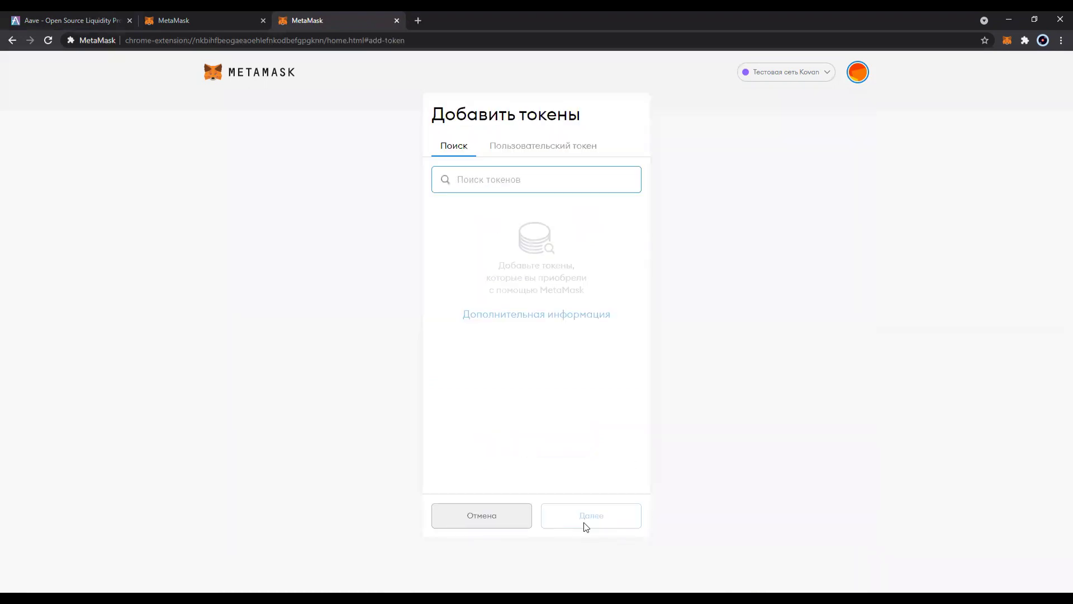
pyautogui.click(479, 519)
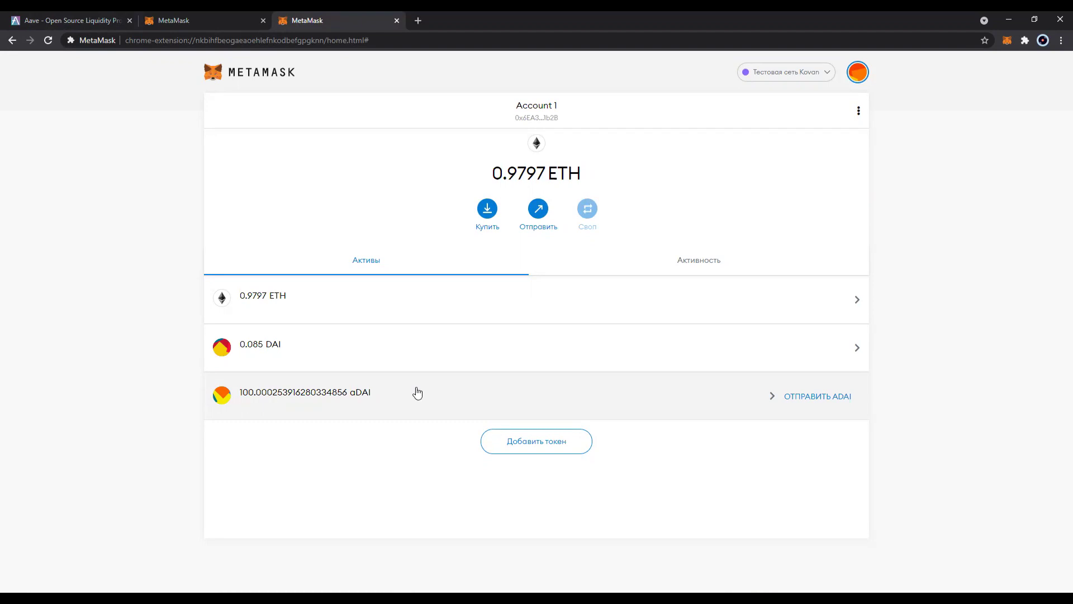
pyautogui.click(317, 399)
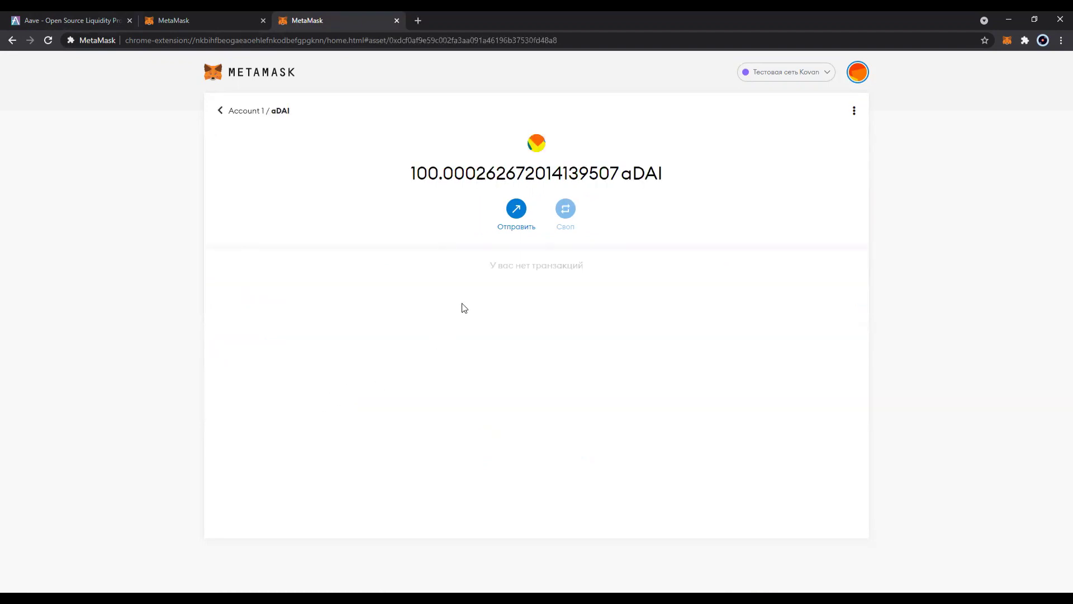
pyautogui.moveTo(669, 177); pyautogui.dragTo(622, 177)
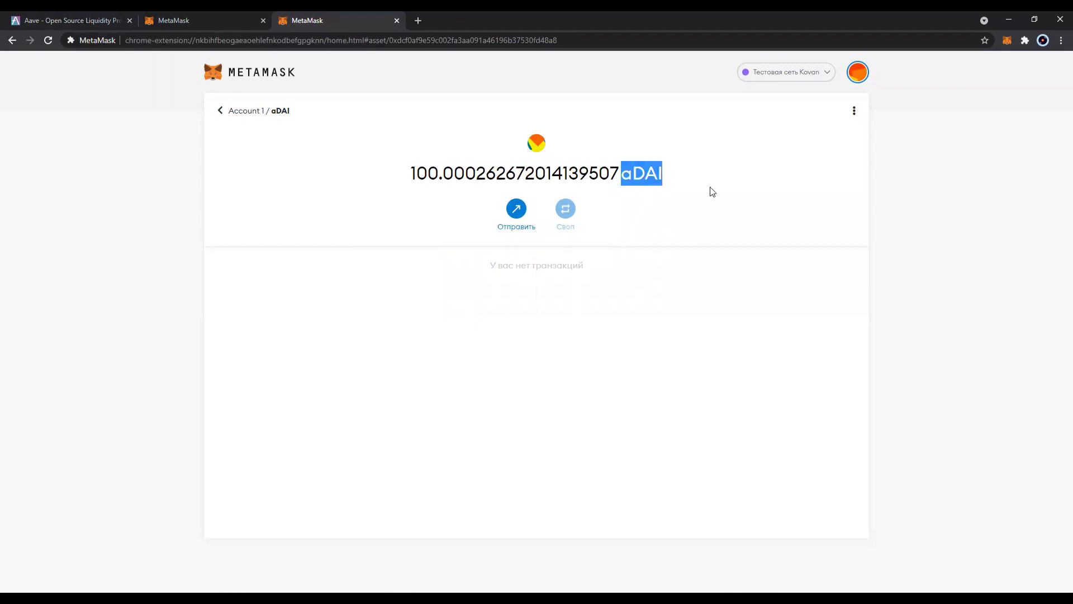
pyautogui.click(659, 209)
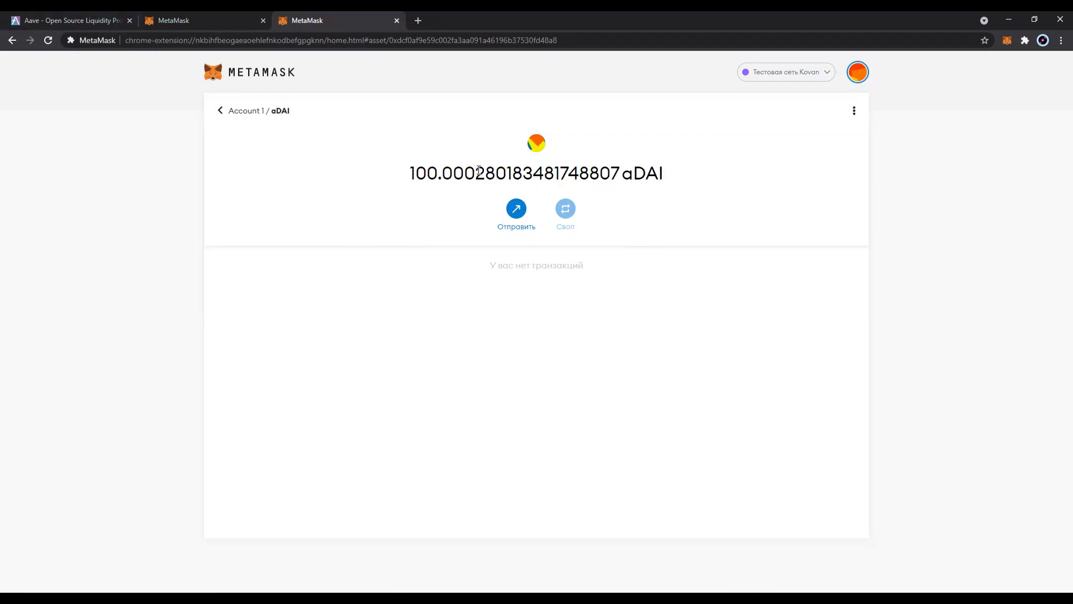
pyautogui.moveTo(479, 170); pyautogui.dragTo(641, 171)
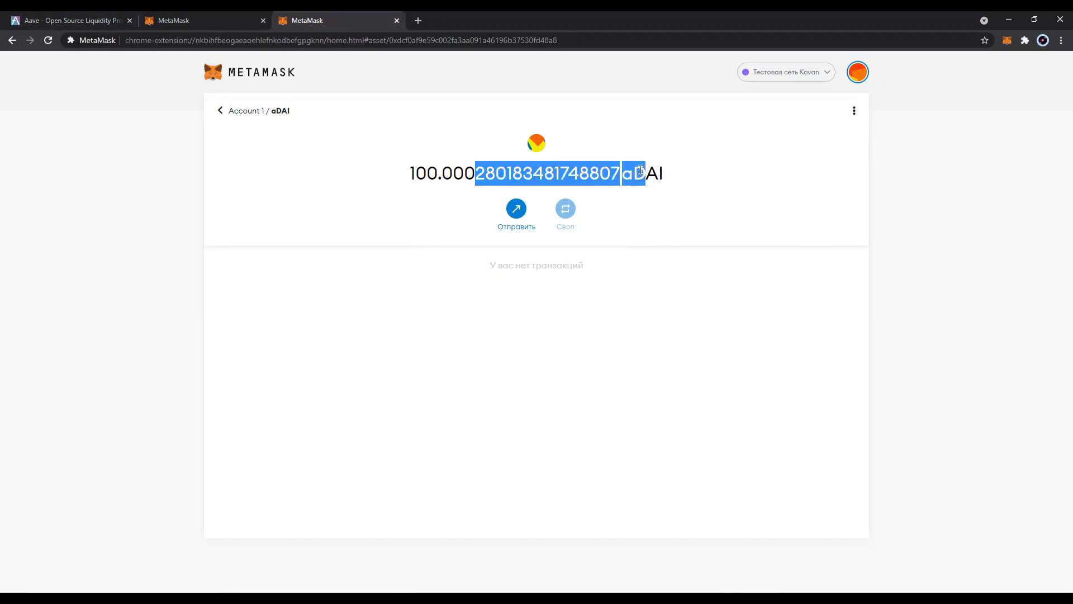
pyautogui.click(615, 209)
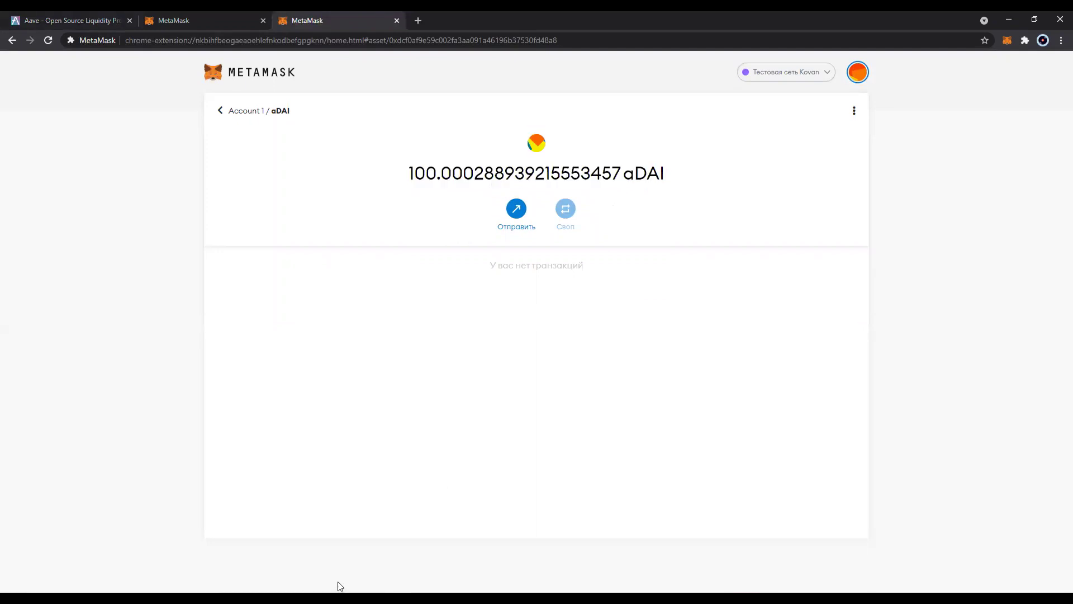
# Back on the Aave testnet dashboard, prepare a withdrawal of the maximum available DAI and continue to the overview.
pyautogui.hotkey('ctrl', '1')
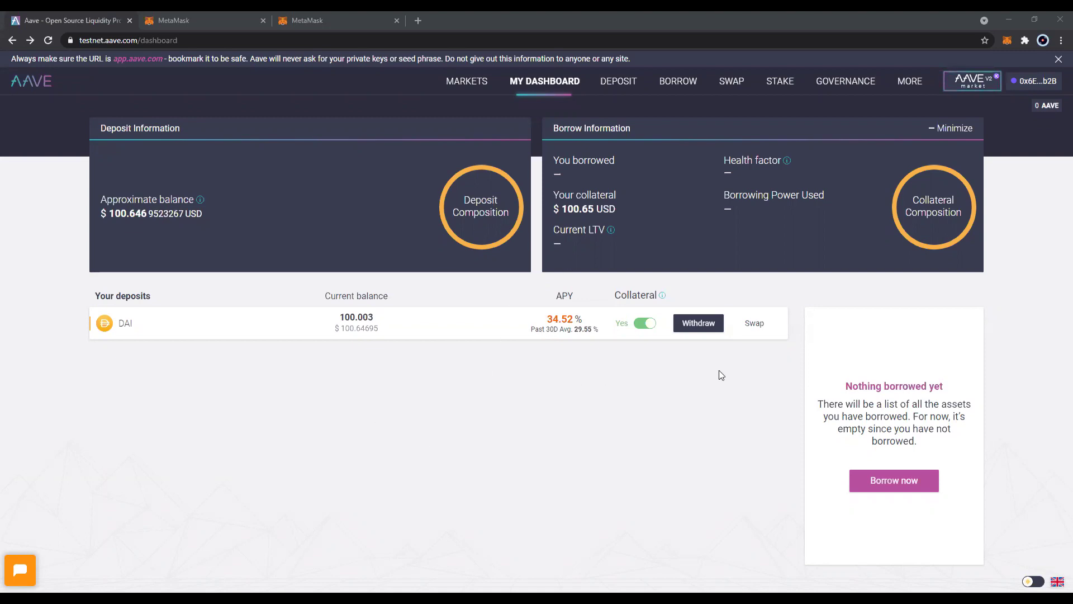
pyautogui.click(696, 330)
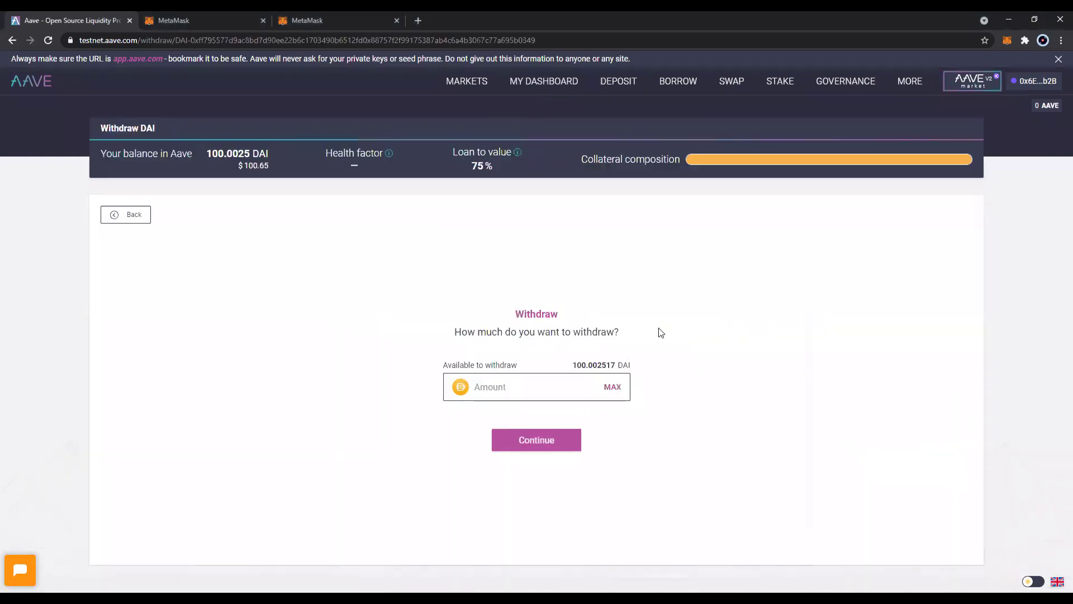
pyautogui.click(612, 386)
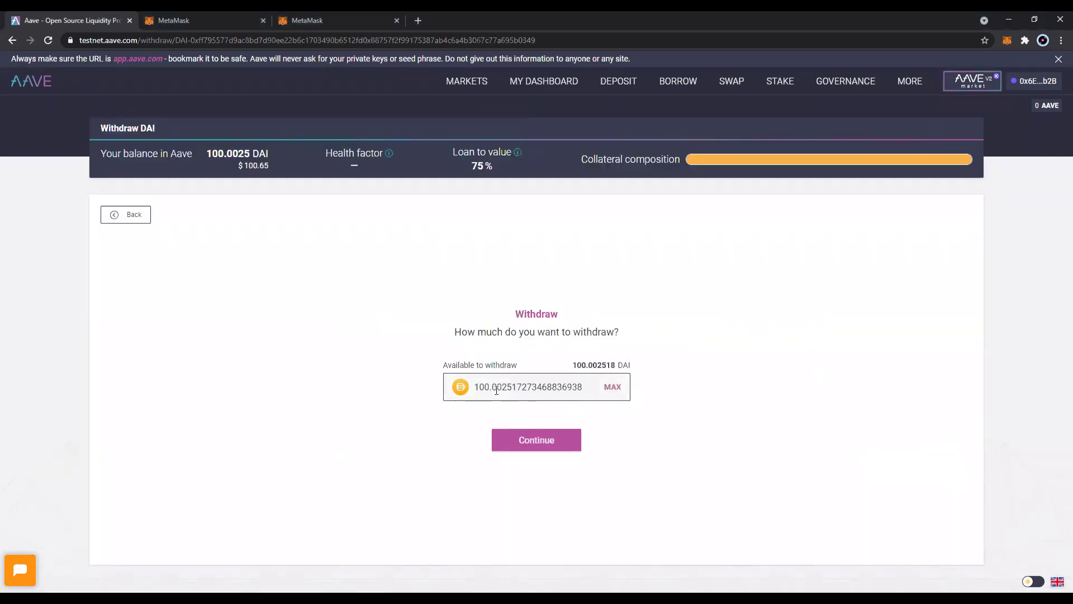
pyautogui.moveTo(494, 388); pyautogui.dragTo(579, 385)
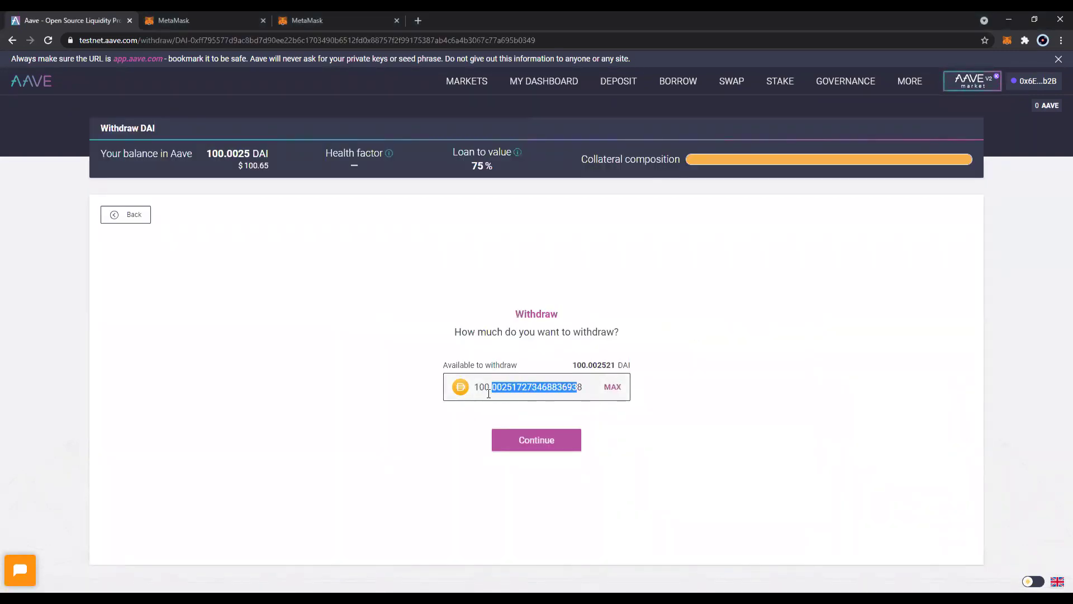
pyautogui.click(515, 411)
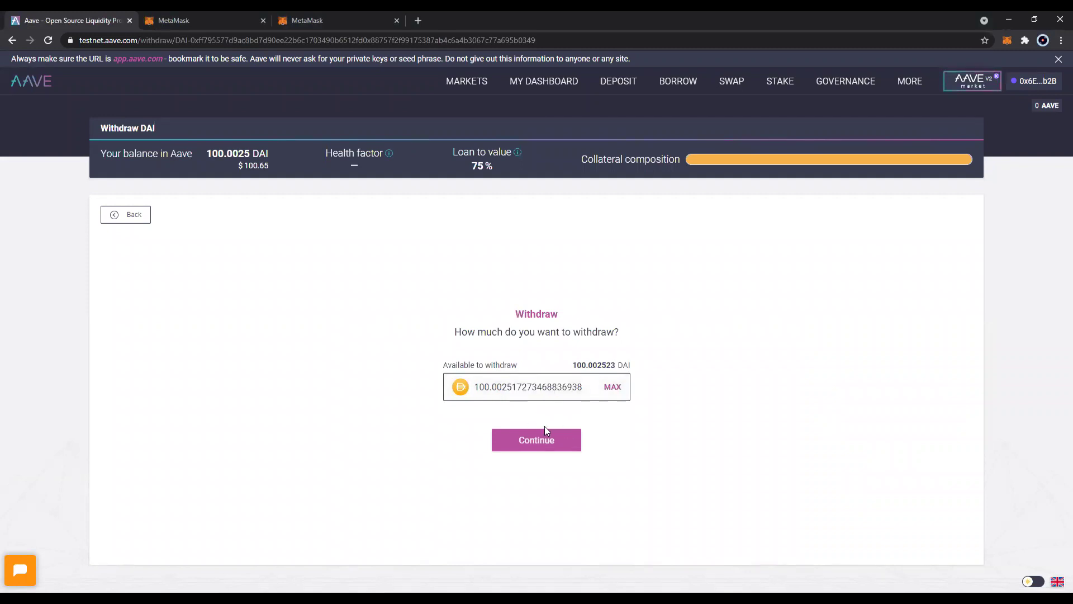
pyautogui.click(518, 446)
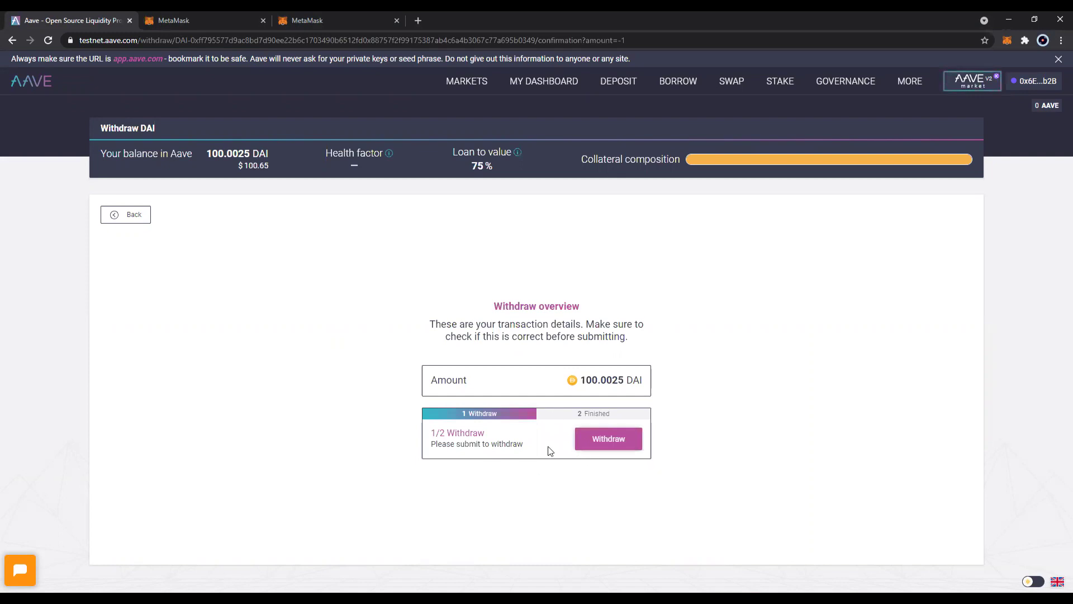
# Submit the DAI withdrawal, review its cost details in MetaMask, and confirm the transaction.
pyautogui.click(614, 438)
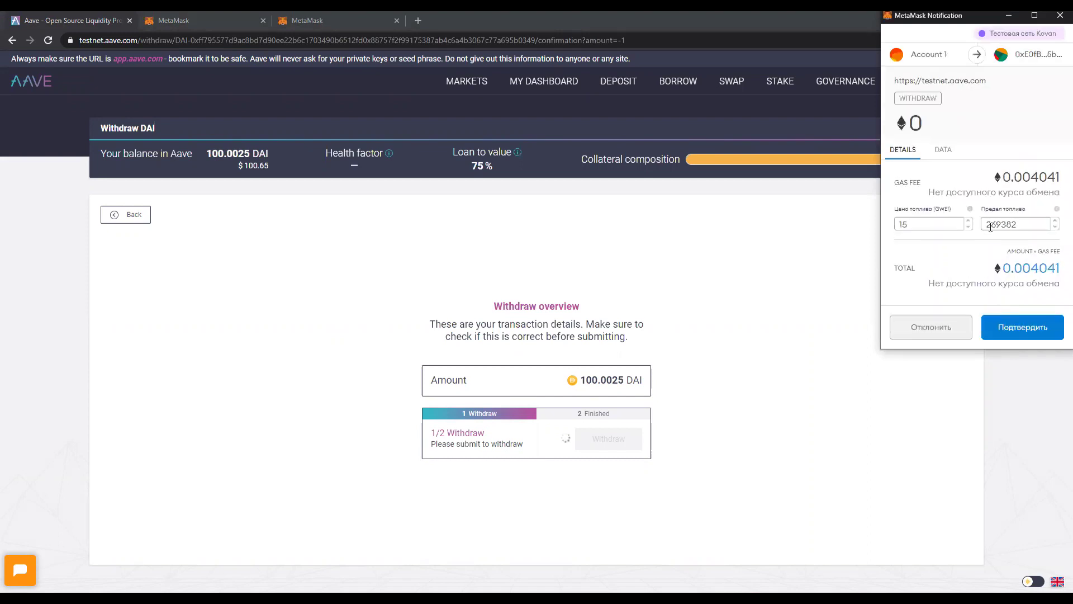
pyautogui.moveTo(930, 284); pyautogui.dragTo(1021, 284)
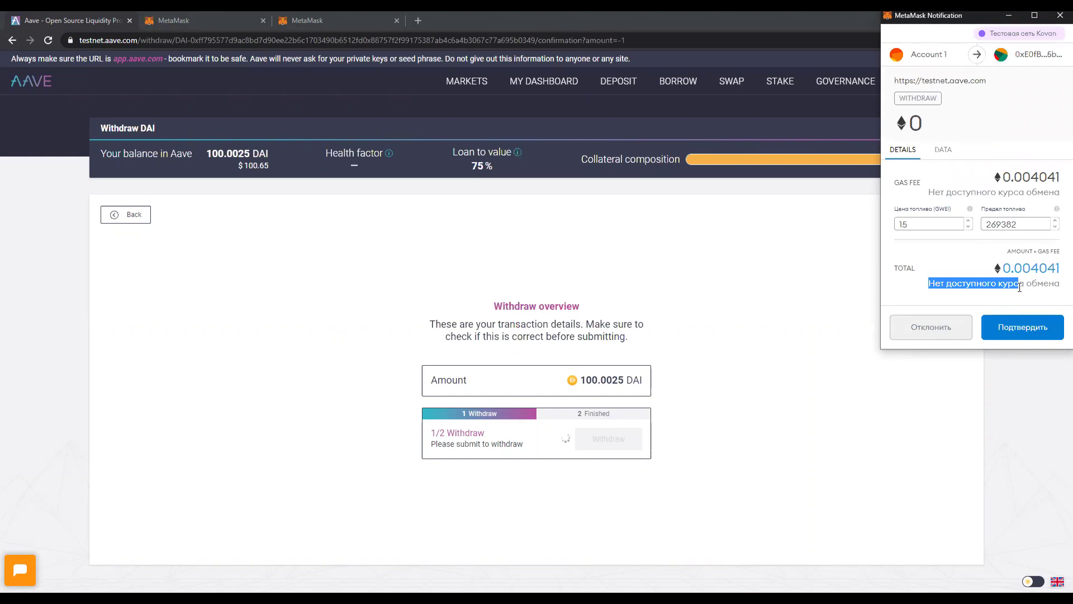
pyautogui.click(1020, 287)
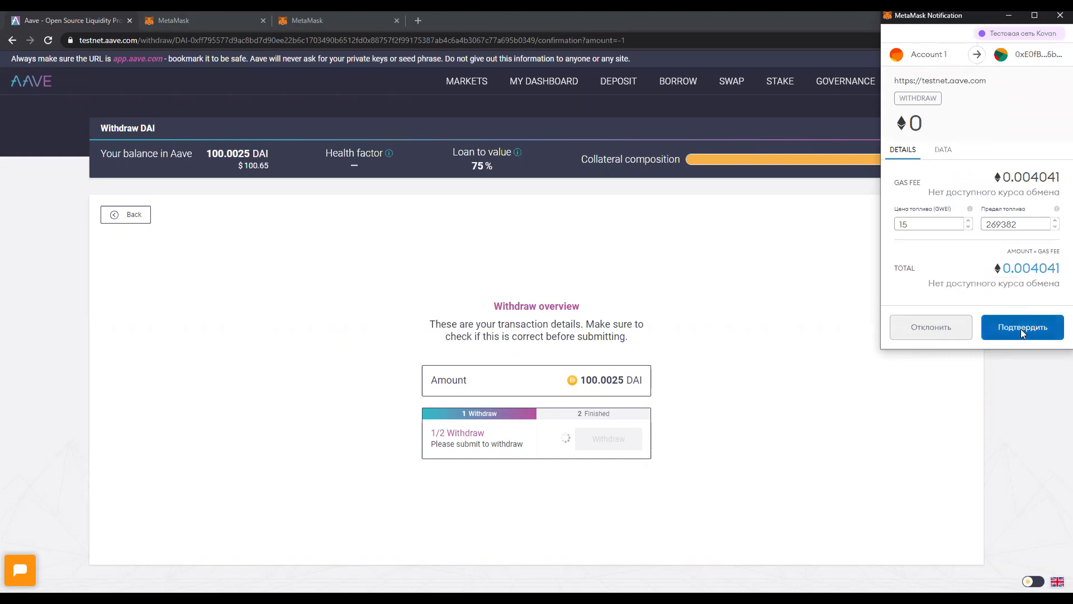
pyautogui.click(1021, 329)
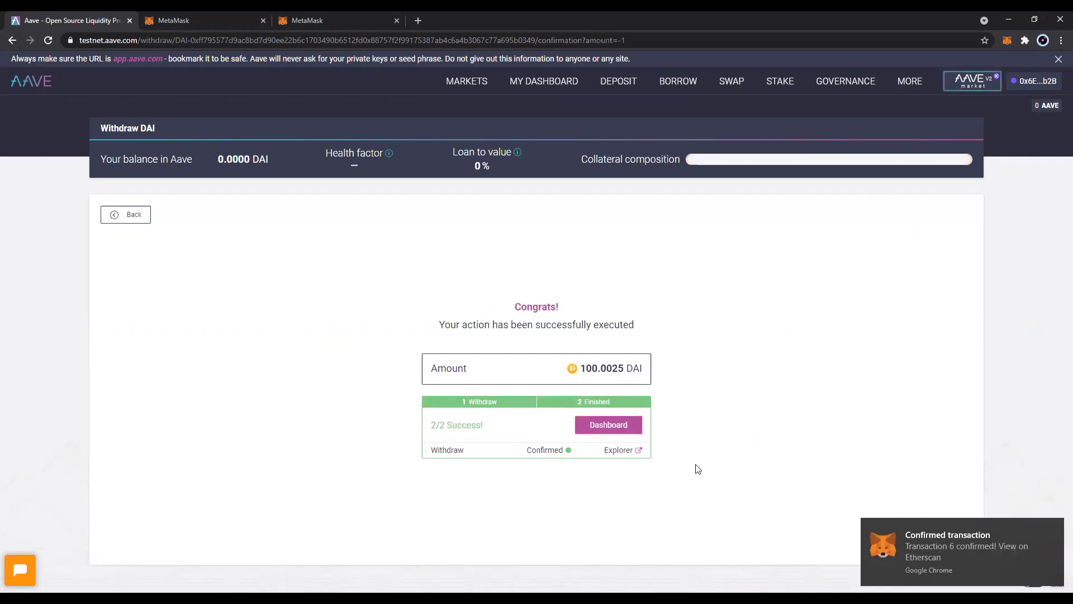
# Check the ETH, DAI and aDAI balances in the MetaMask wallet.
pyautogui.click(1005, 40)
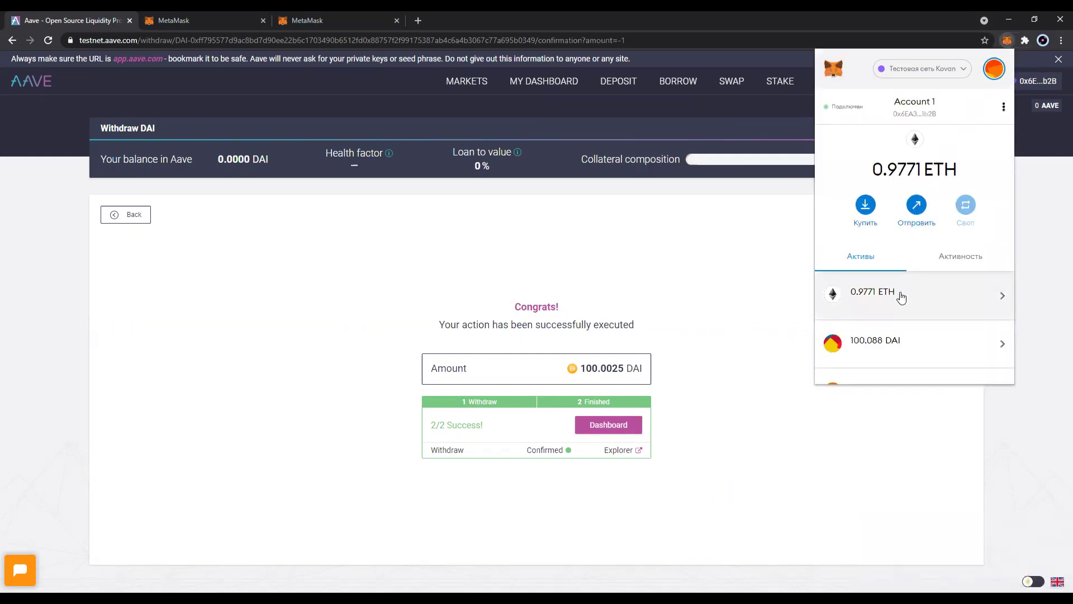
pyautogui.scroll(-1, 902, 296)
pyautogui.scroll(-1, 903, 296)
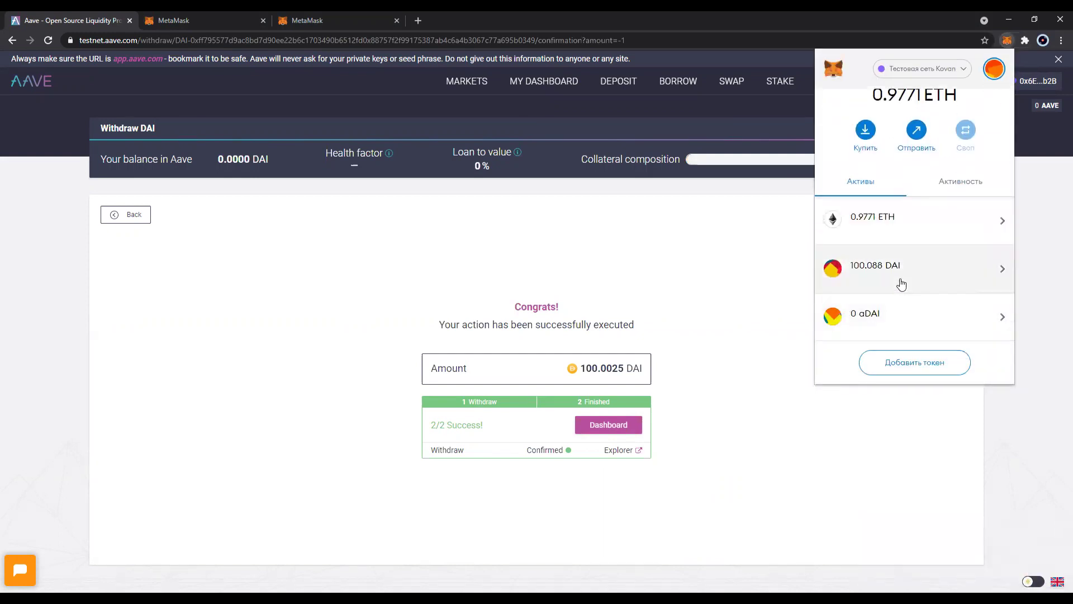